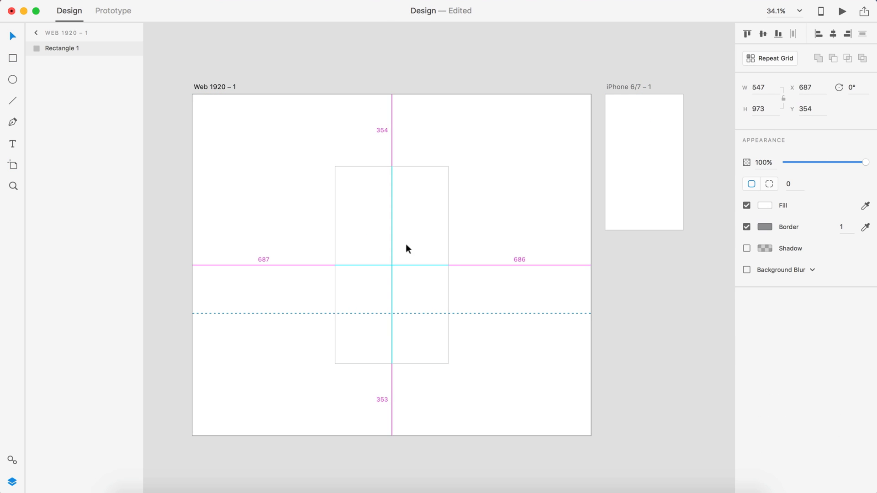
Step: Lower the phone placeholder, draw the full-width header band and raise the footer band's top edge
drag(406, 248, 376, 259)
key(r)
drag(193, 94, 455, 171)
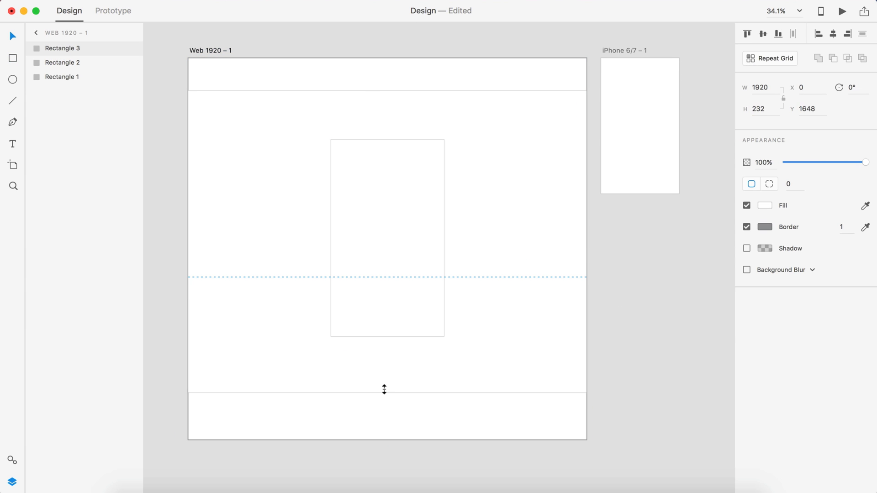
drag(384, 393, 384, 379)
click(547, 300)
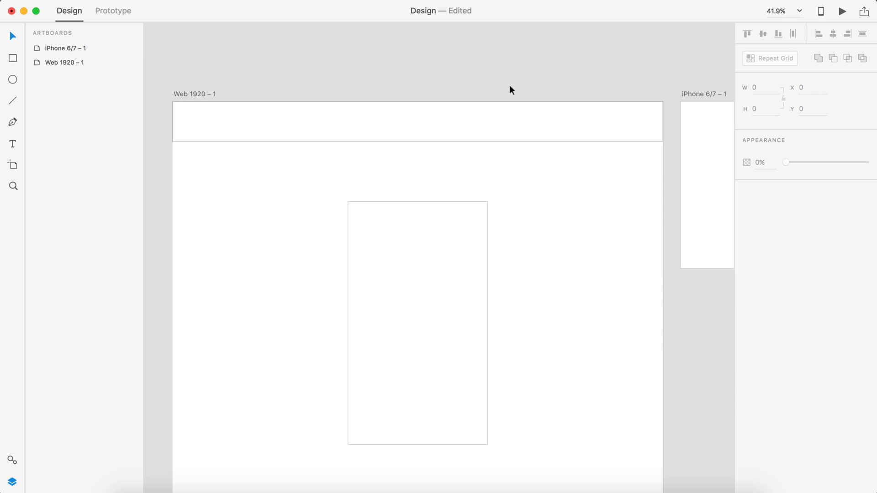
Step: Add the Company nav link text and draw a box for the button in the header
key(t)
click(401, 169)
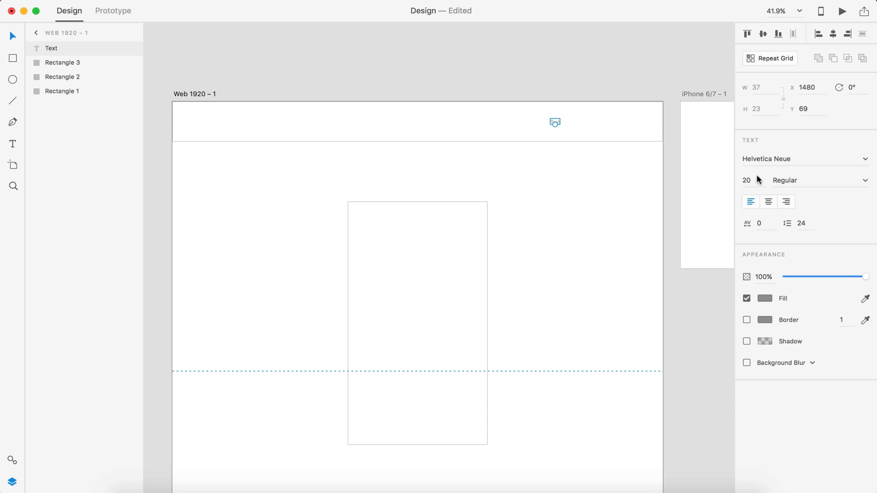
key(r)
drag(546, 159, 650, 194)
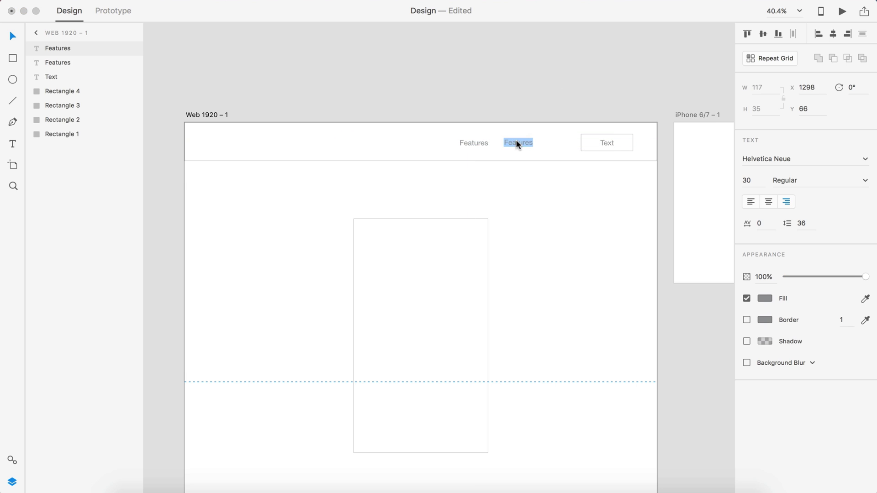
text(Co)
text(mpany)
key(Escape)
Step: Rename the duplicated links to Free Trial and Sign Up, move Sign Up beside Login, and shift Features left
double_click(500, 143)
text(Free Trial)
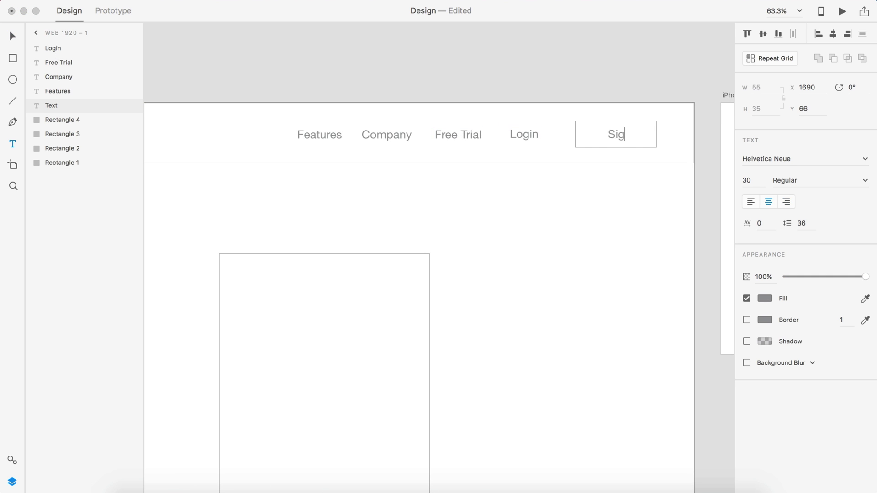
text(n Up)
key(Escape)
drag(611, 134, 636, 133)
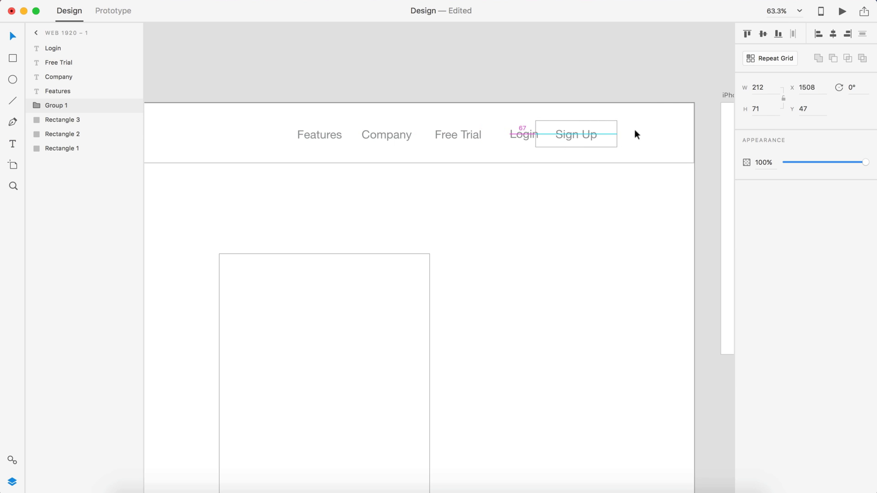
click(522, 122)
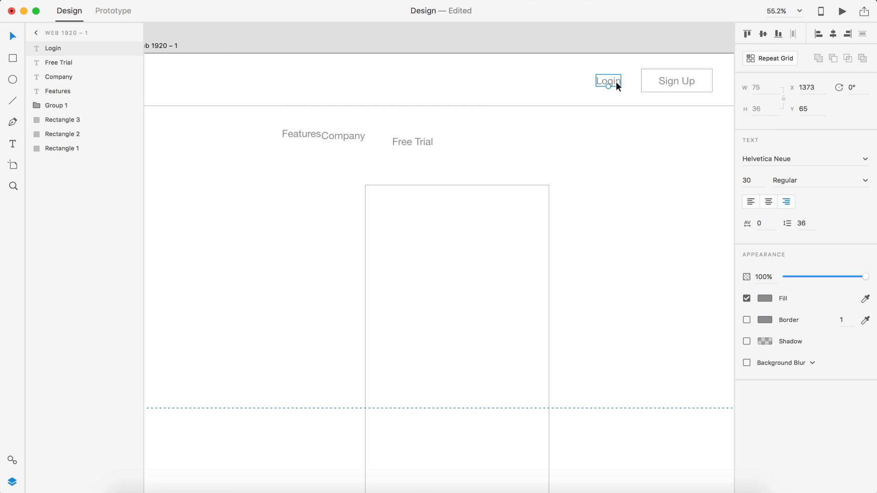
drag(353, 106, 331, 106)
Step: Set the nav links to font size 26 and select them together for alignment
key(super+minus)
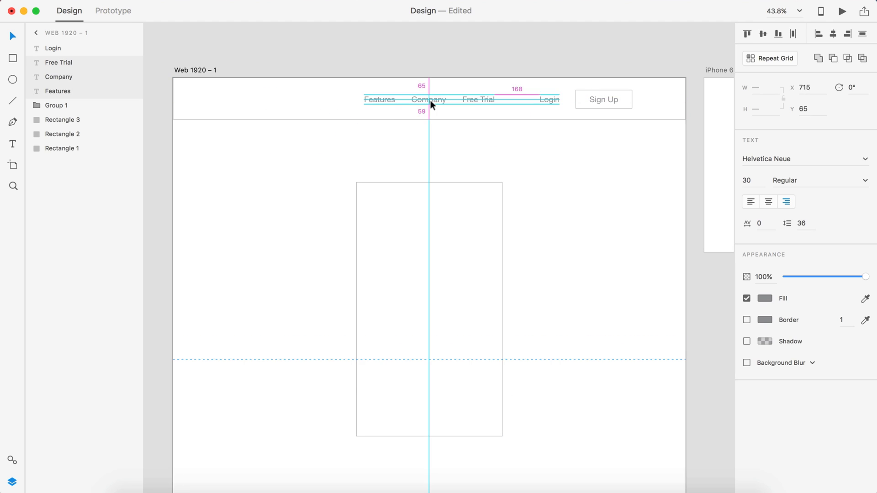
click(642, 139)
text(26)
key(Return)
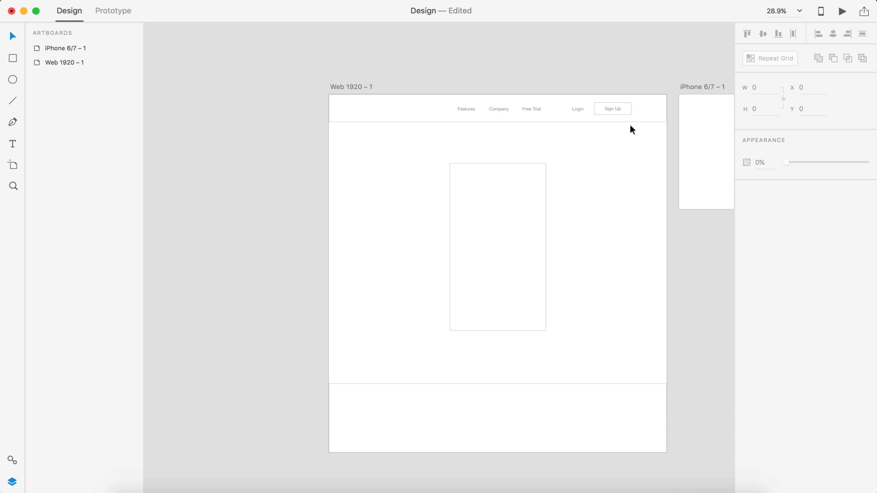
click(575, 92)
click(481, 89)
shift+click(396, 114)
Step: Place a copied column heading and the LOGO text in the footer, then select the footer band
click(587, 55)
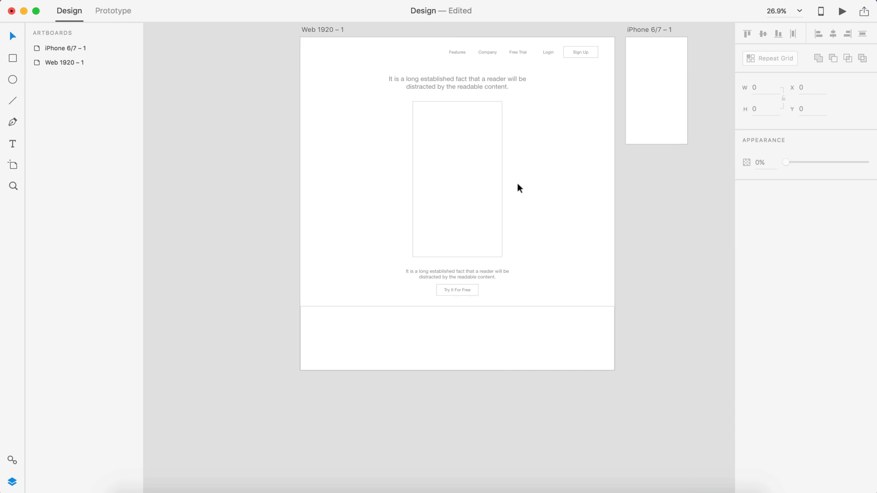
drag(300, 313, 606, 382)
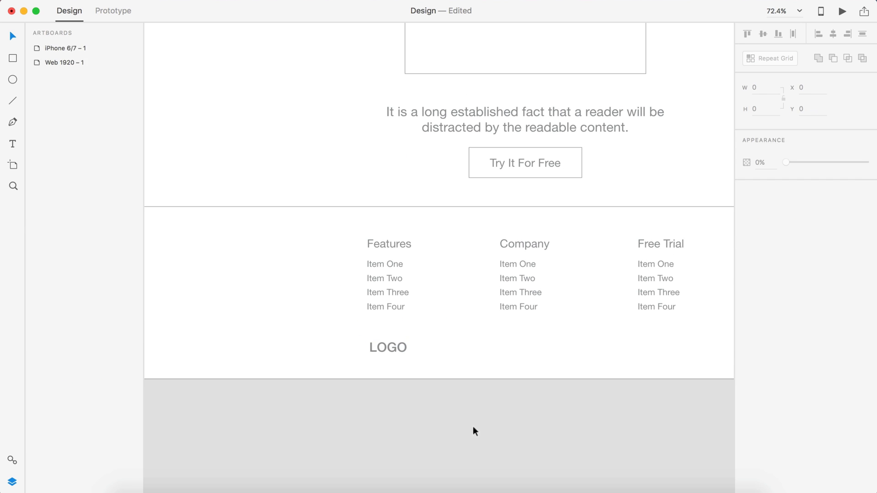
drag(386, 349, 382, 353)
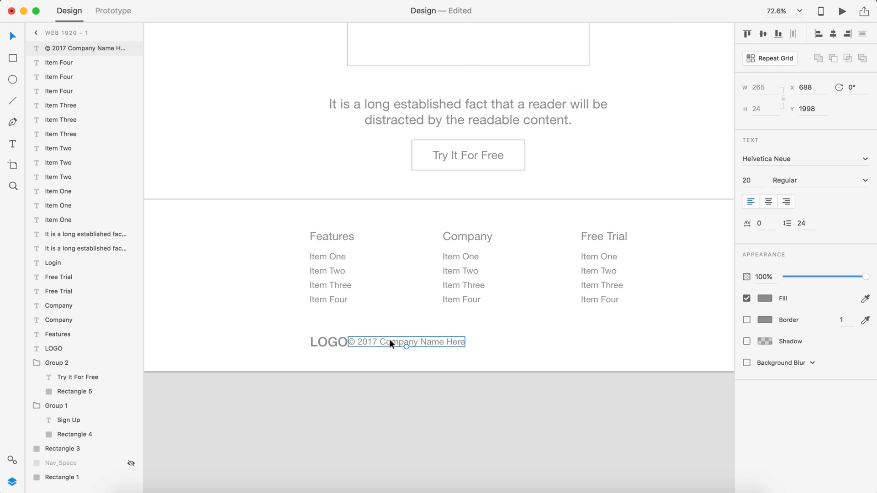
click(65, 465)
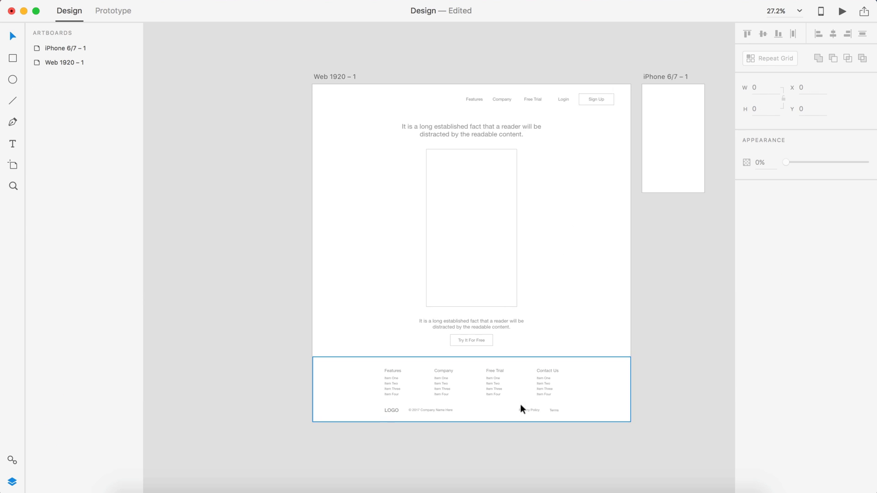
Step: Draw a borderless dark background rectangle over the hero and send it to the back
key(r)
drag(233, 43, 636, 263)
click(746, 227)
click(764, 206)
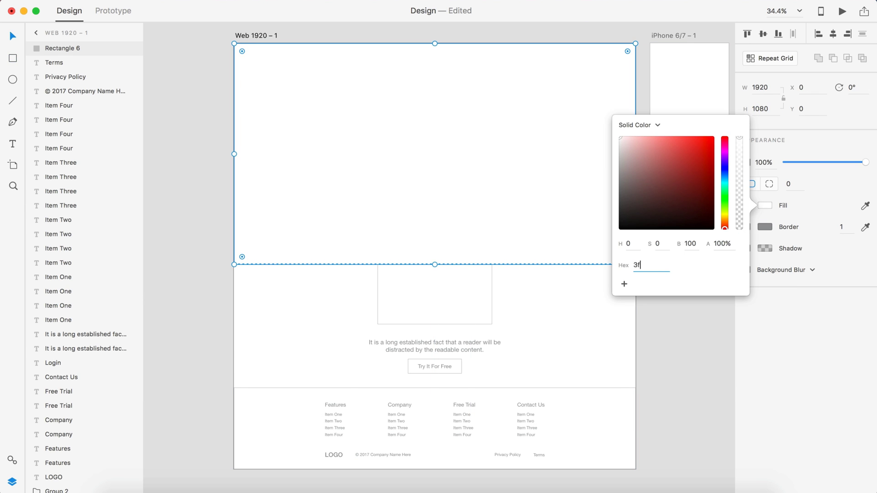
right_click(329, 179)
click(367, 325)
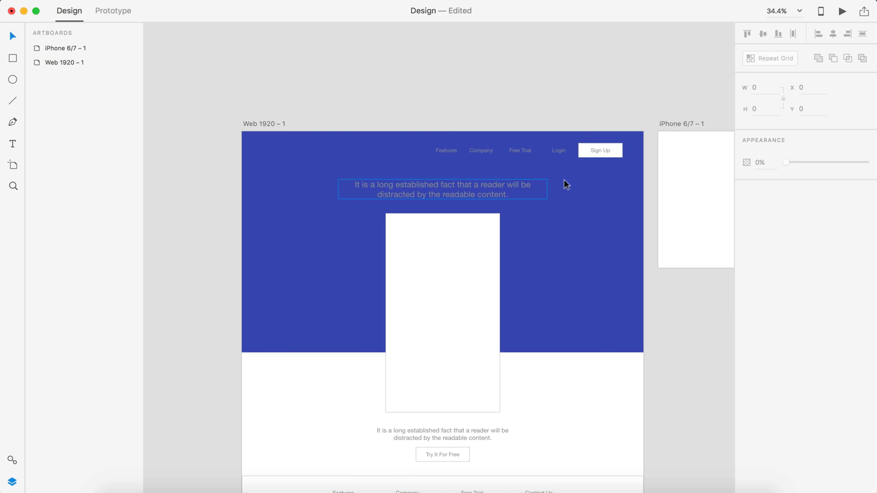
key(Escape)
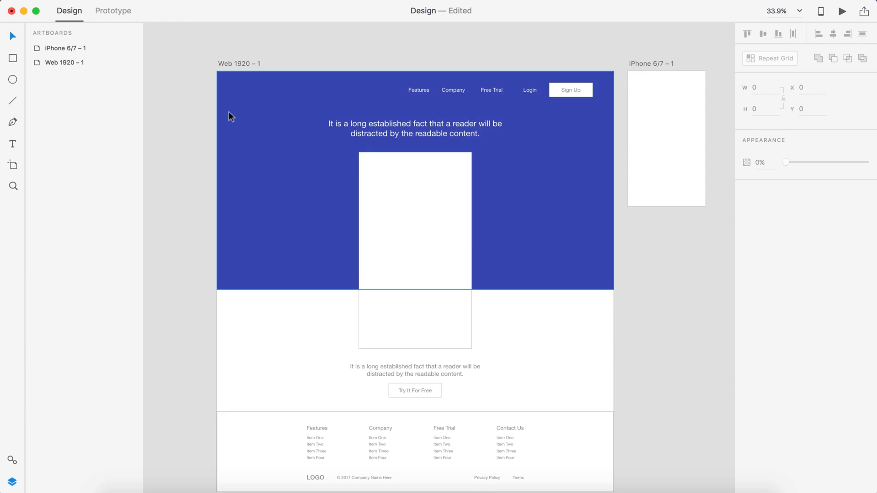
Step: Recolour the caption text below the phone to a dark colour
scroll(558, 161, up, 5)
click(340, 107)
scroll(215, 135, right, 3)
scroll(215, 131, down, 5)
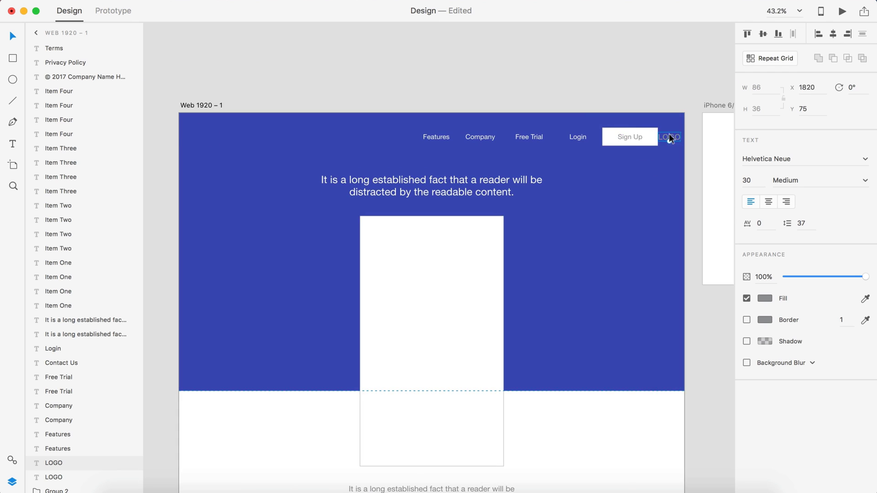
scroll(218, 164, up, 5)
scroll(217, 164, down, 5)
scroll(588, 83, down, 3)
click(589, 83)
scroll(440, 133, up, 3)
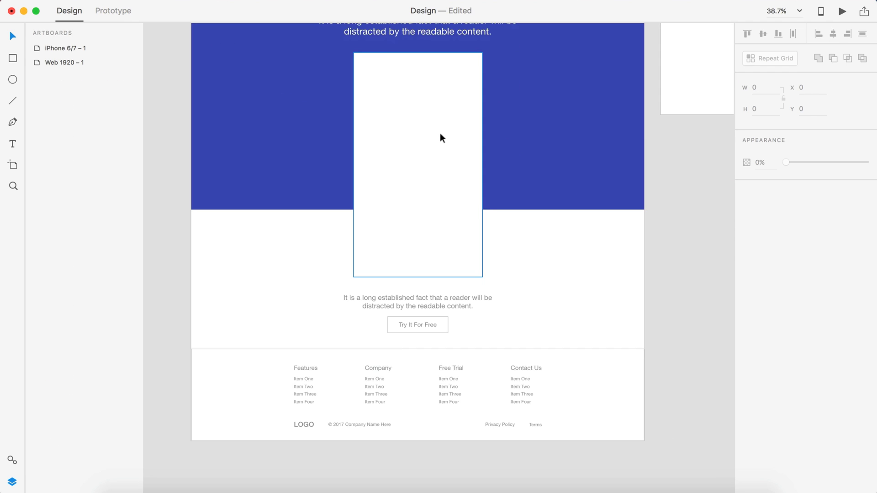
scroll(439, 183, up, 2)
click(415, 256)
click(764, 298)
click(648, 303)
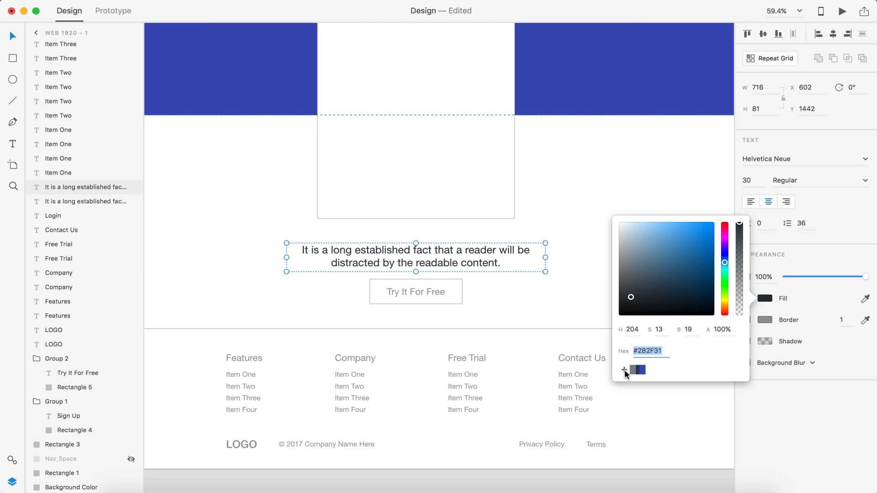
key(Escape)
Step: Save the design and select the Try It For Free button background
scroll(455, 252, down, 3)
scroll(185, 244, down, 2)
scroll(637, 280, down, 2)
key(super+s)
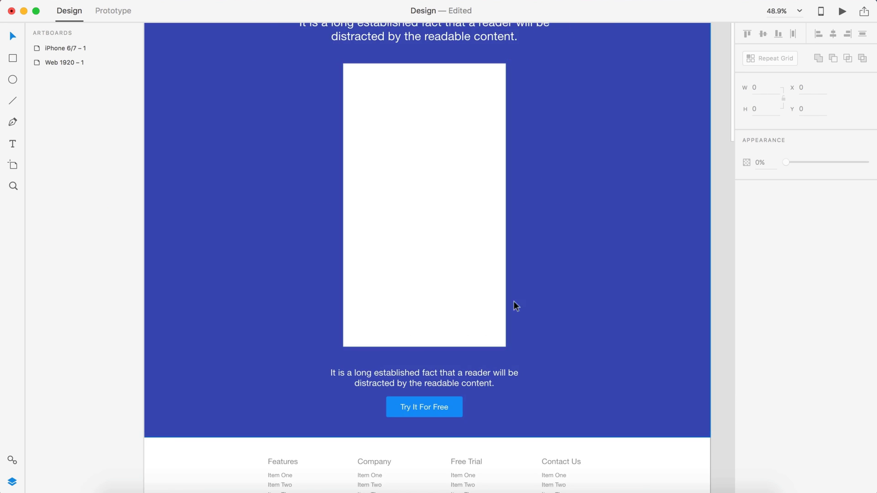
scroll(464, 413, up, 3)
click(464, 414)
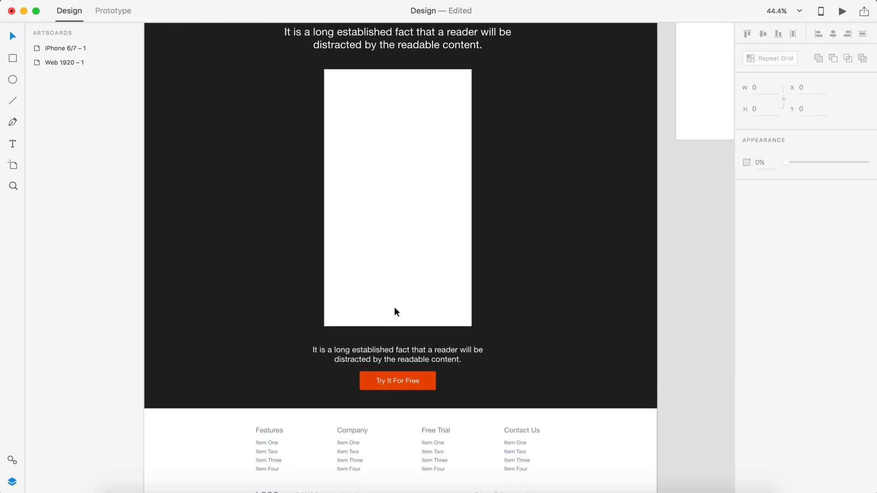
Step: Edit the Try It For Free button's text
double_click(399, 423)
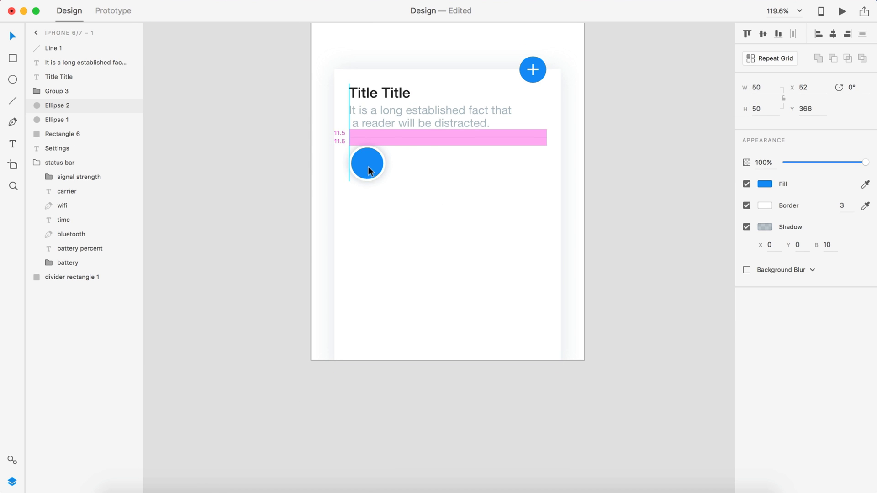
Step: Place the blue avatar circle below the description and duplicate the comment block for a third reply
drag(368, 166, 366, 161)
scroll(360, 158, up, 5)
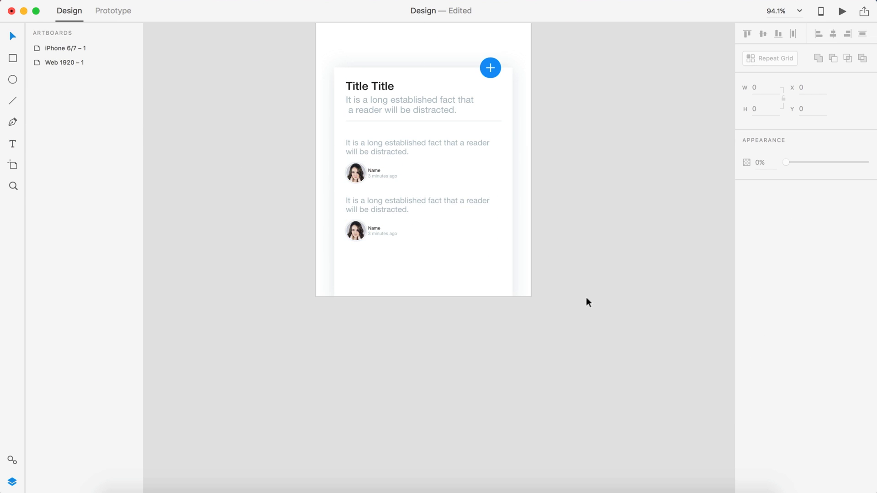
key(shift+Right)
key(shift+Right)
key(shift+Right)
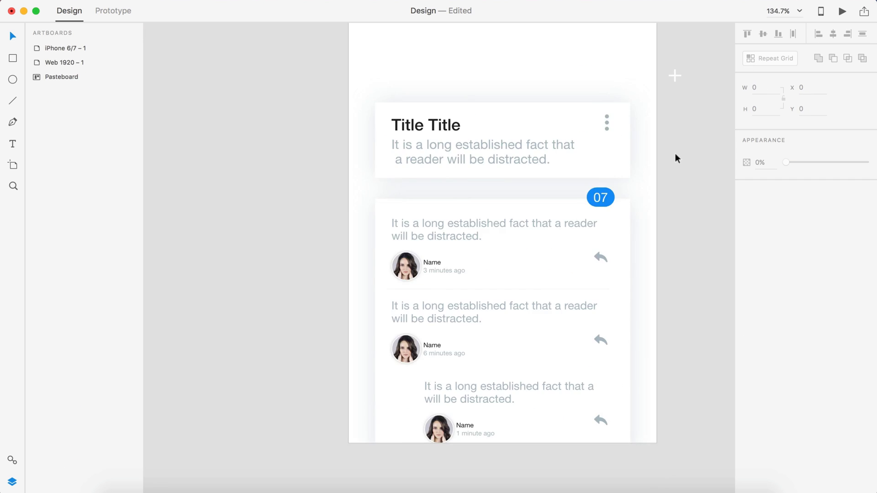
Step: Draw a header band on the phone screen, retitle it 'Project', and group the title and body text
key(r)
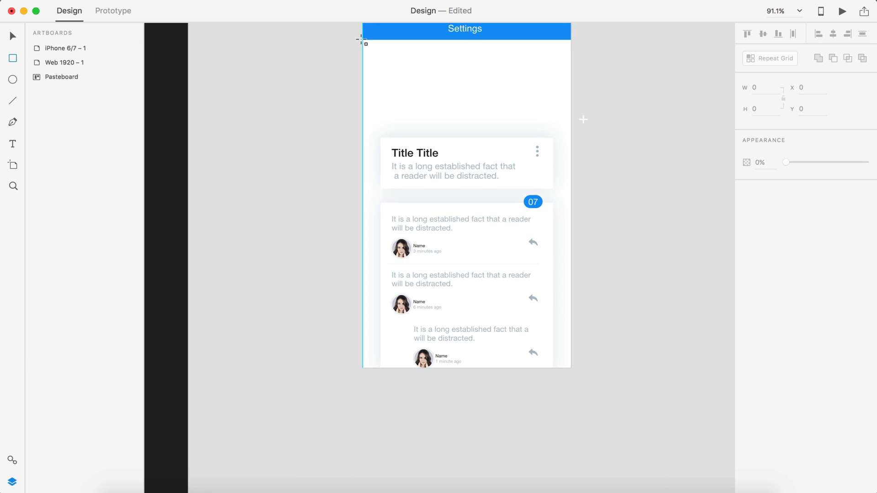
drag(362, 40, 570, 171)
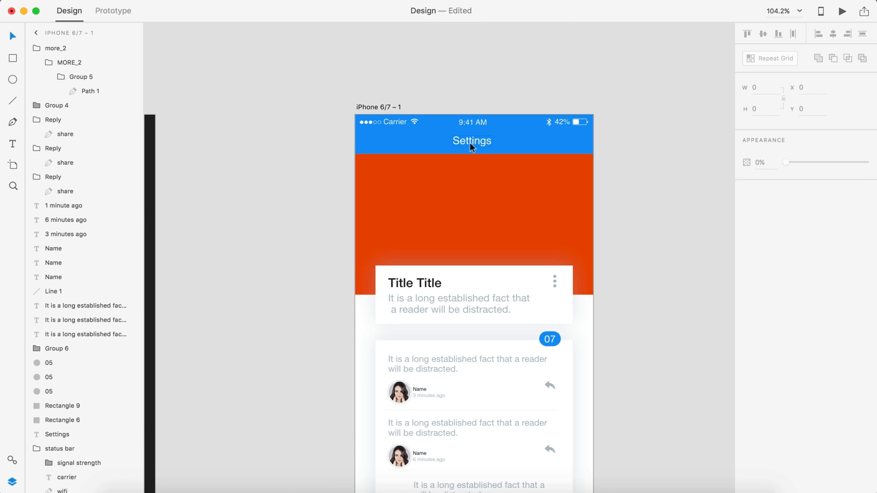
click(469, 141)
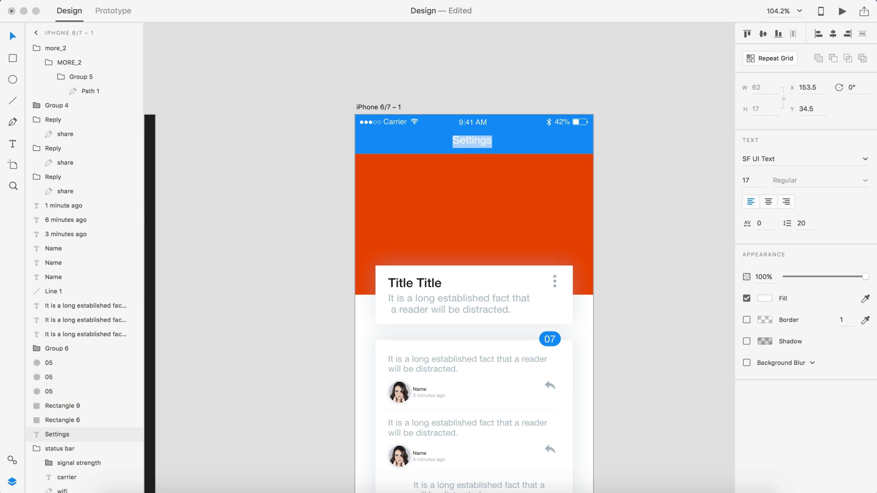
text(Project)
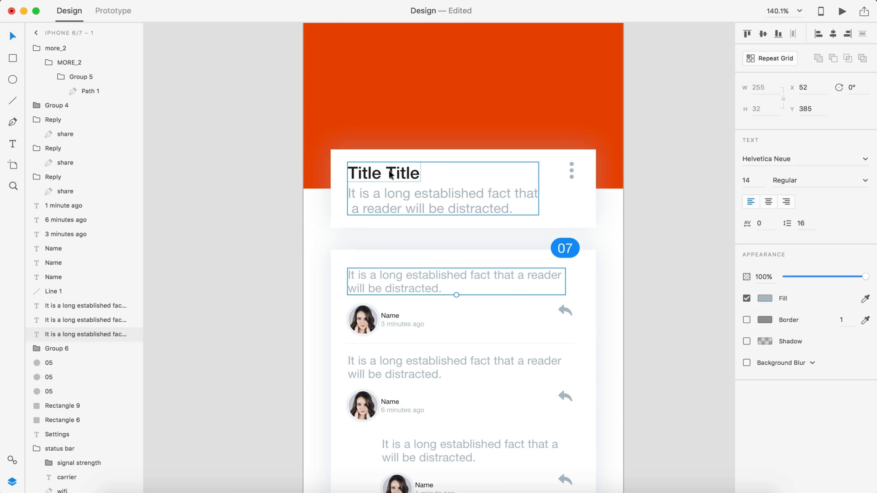
key(ctrl+g)
click(571, 173)
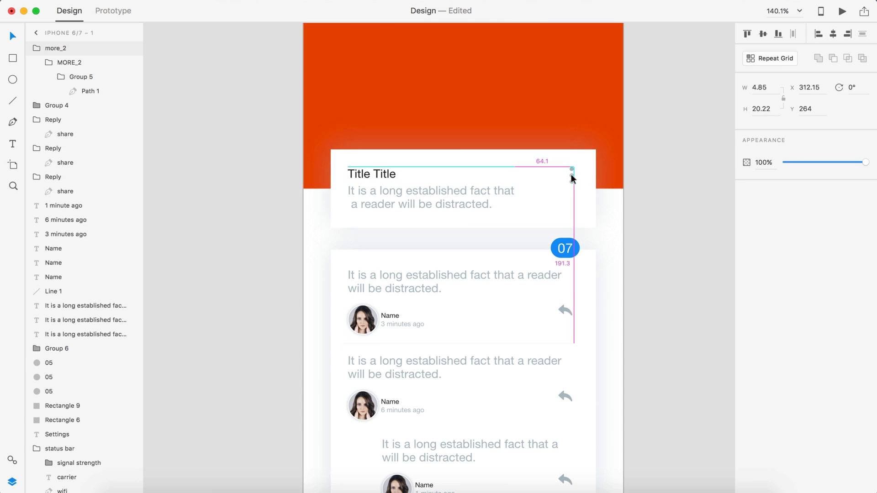
scroll(682, 266, up, 5)
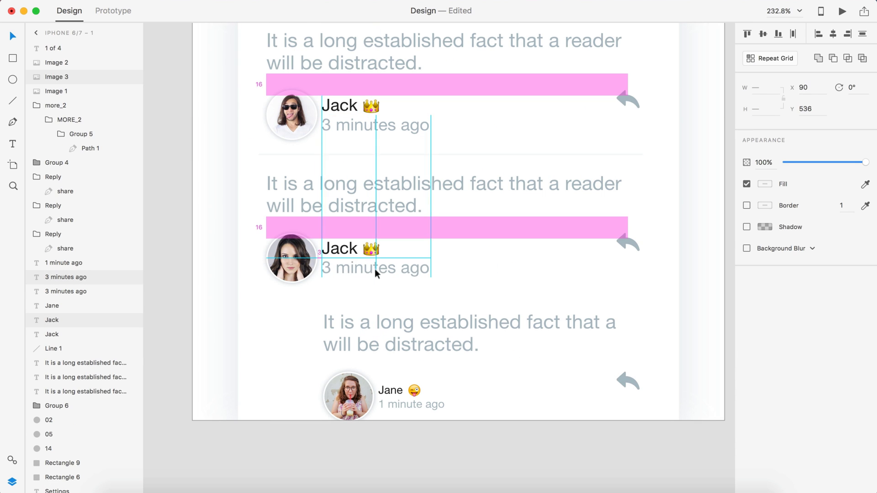
Step: Delete the duplicate crown emoji and finish the replies with 'n't wait to see it in person. You all did an amazing job!' and 'office.'
key(Delete)
scroll(405, 386, up, 3)
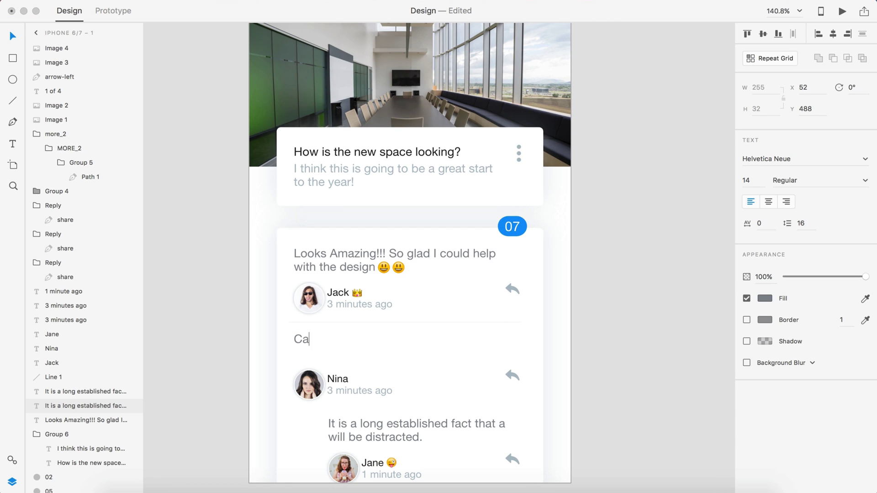
text(n't wait to see it in person. You all did an amazing job!)
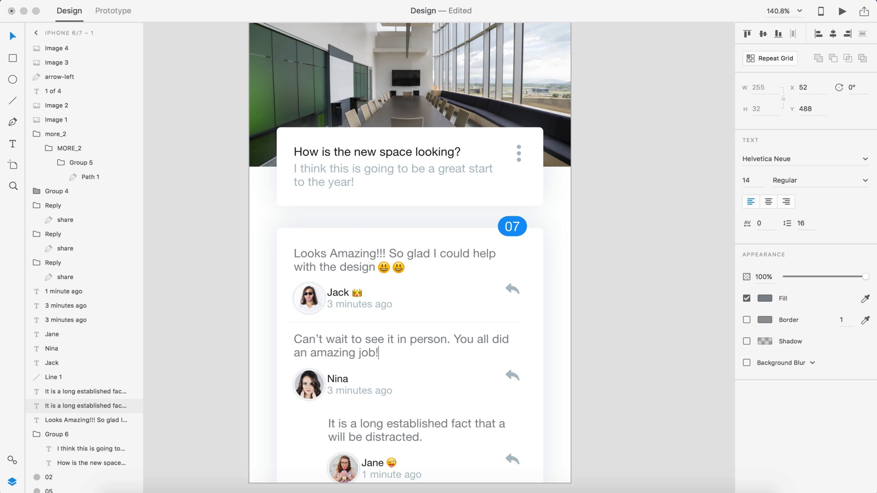
scroll(596, 250, down, 5)
ctrl+scroll(568, 309, up, 2)
text(Agreed. Can't wait to see the new)
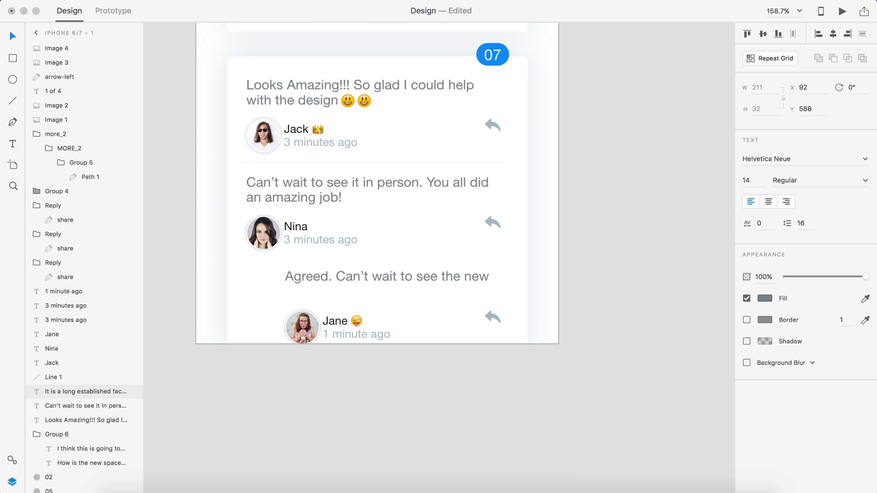
text(office.)
key(Escape)
click(568, 336)
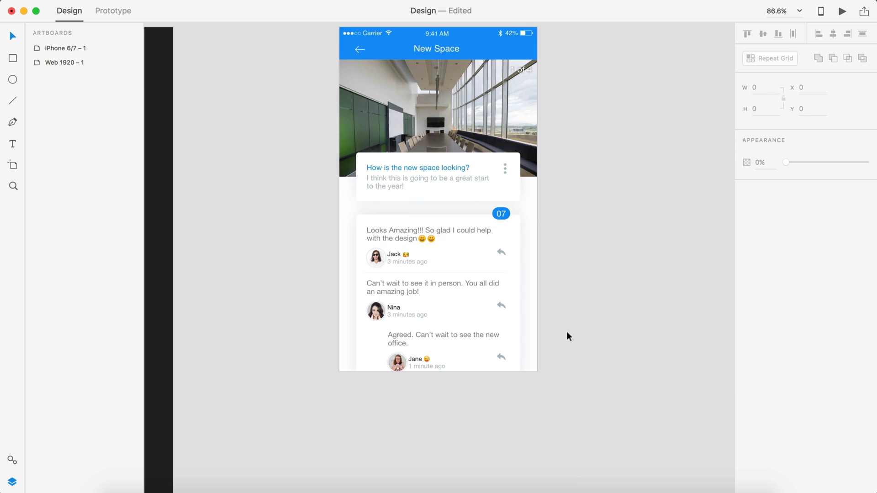
Step: Add a new byline text line with the poster's name to the post card
scroll(651, 286, up, 2)
ctrl+scroll(548, 274, up, 3)
key(t)
click(452, 256)
text(Posted by: Caler)
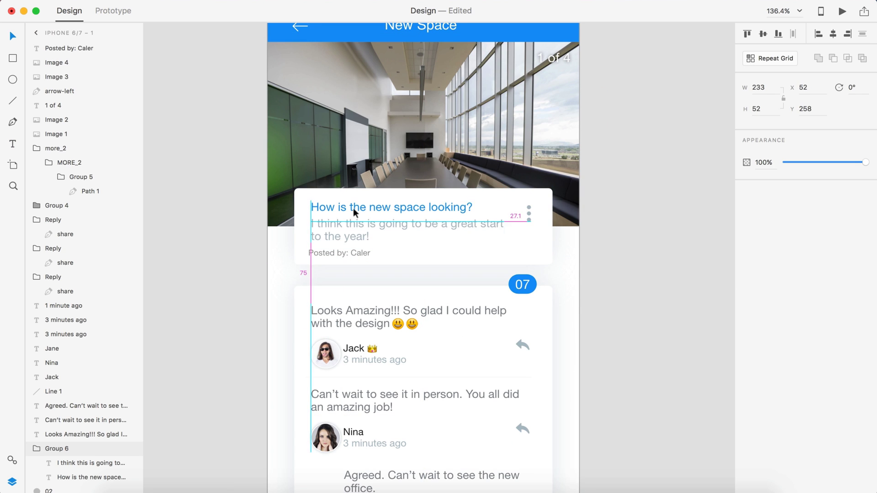
click(647, 184)
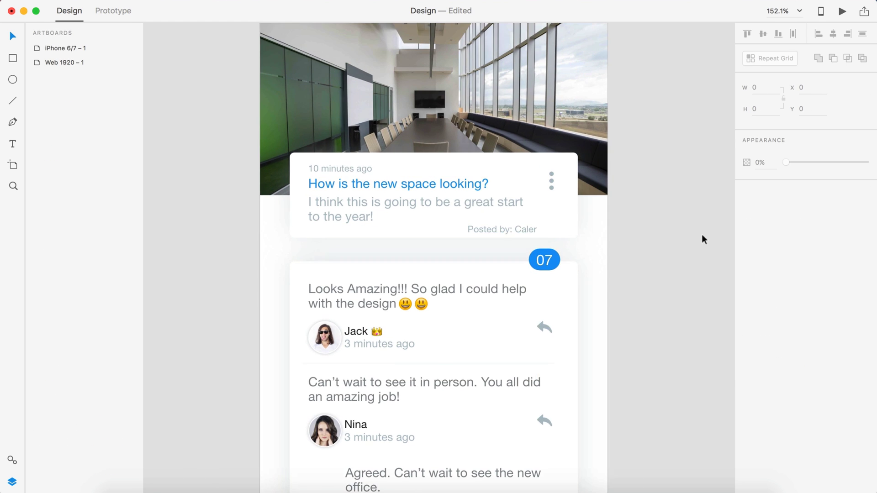
scroll(651, 260, up, 3)
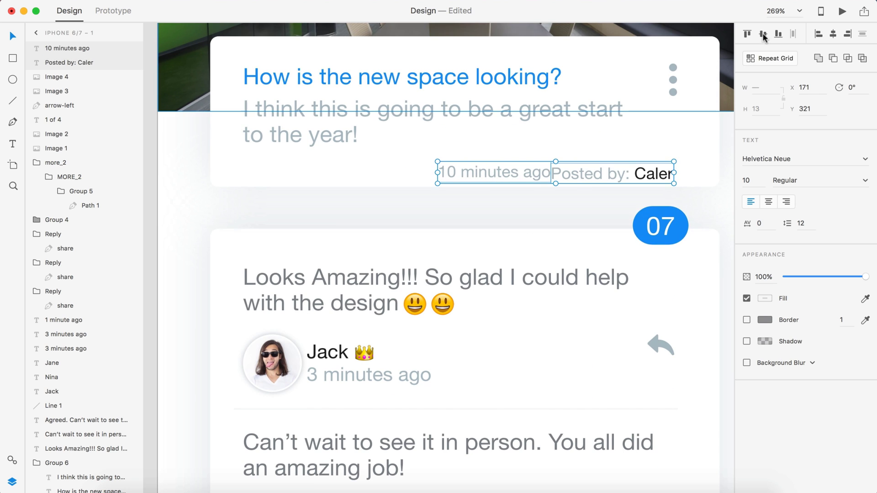
Step: Move the posted-by text further left, then undo the overlapping move
drag(579, 176, 424, 180)
key(ctrl+z)
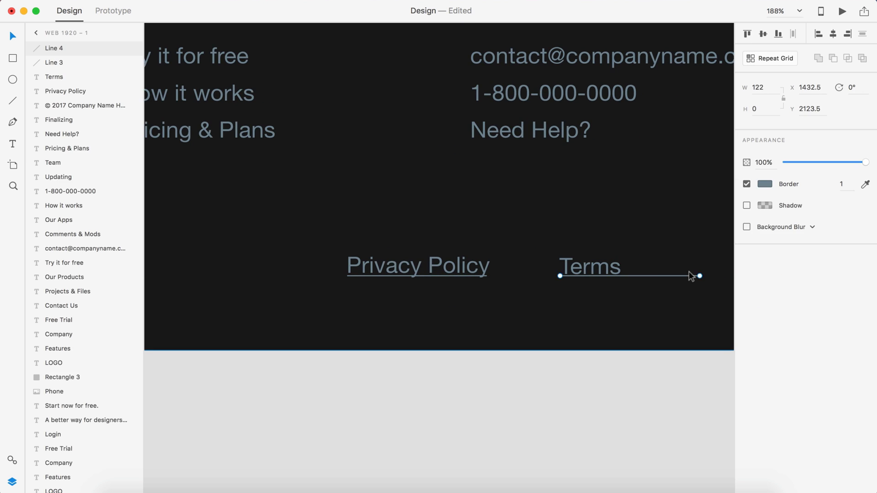
scroll(567, 182, down, 10)
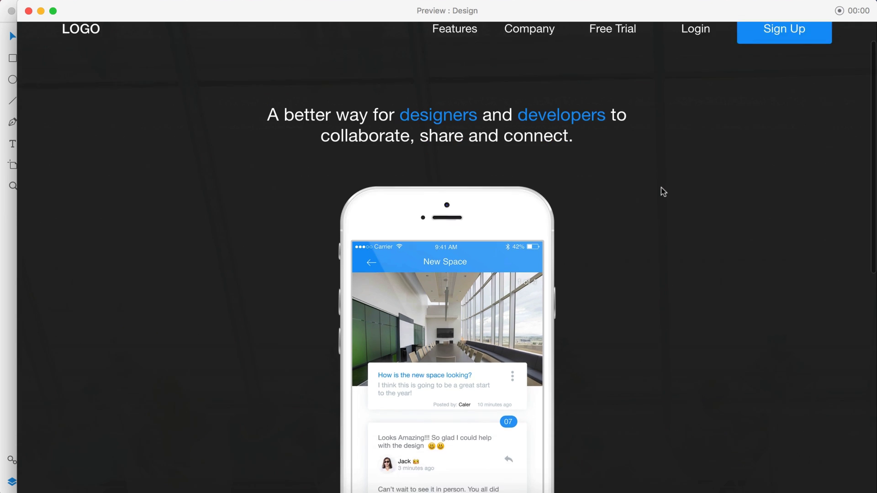
scroll(662, 190, up, 10)
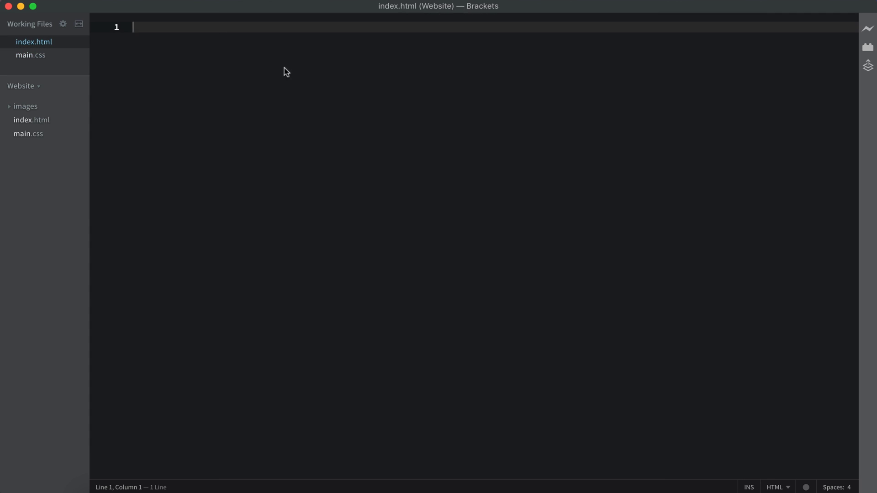
Step: Write the doctype, html and head with the Collaborate App title, utf-8 charset and viewport meta
text(CTYPE html>)
key(Return)
text(<html>)
key(Return)
text(<head>     <title>C)
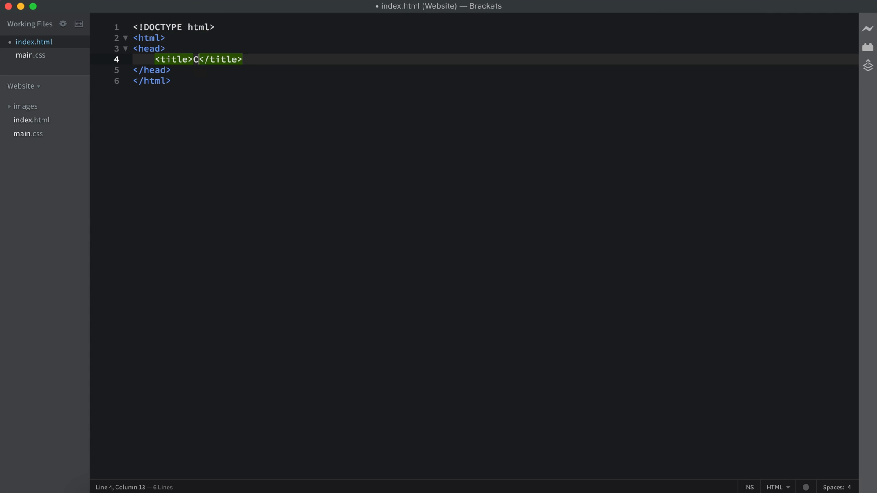
click(343, 56)
key(Return)
text(<meta charset="utf-8">)
key(Return)
text(<menu)
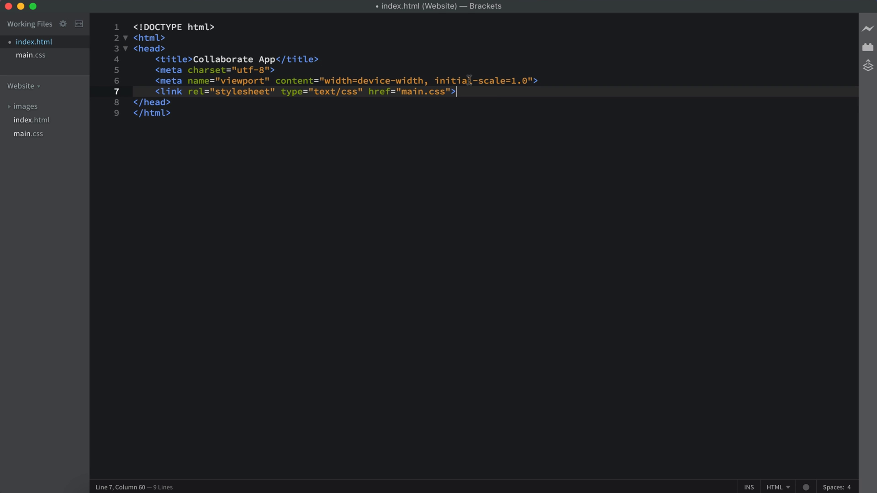
Step: Add the empty body block, save index.html and launch Live Preview
key(Down)
key(Return)
text(<body>)
key(Return)
key(ctrl+s)
key(ctrl+alt+p)
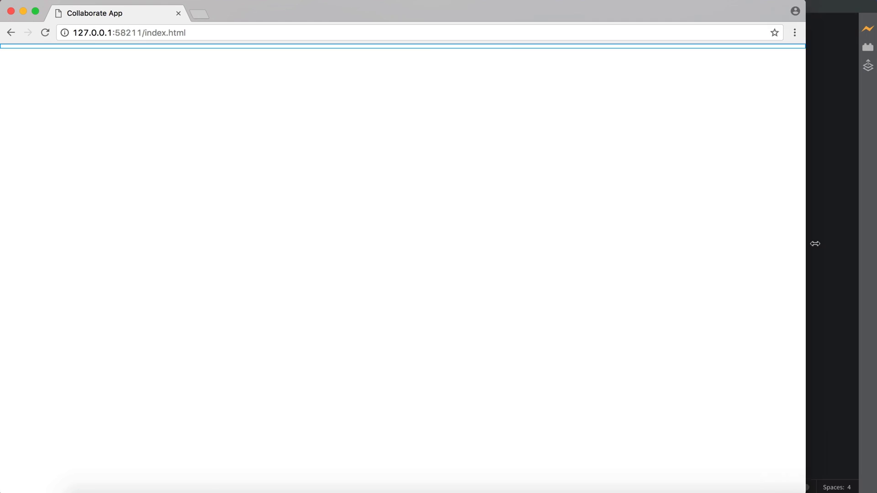
Step: Add the nav's linked logo.png image and set the html text to light Helvetica Neue
click(811, 243)
drag(2, 251, 161, 251)
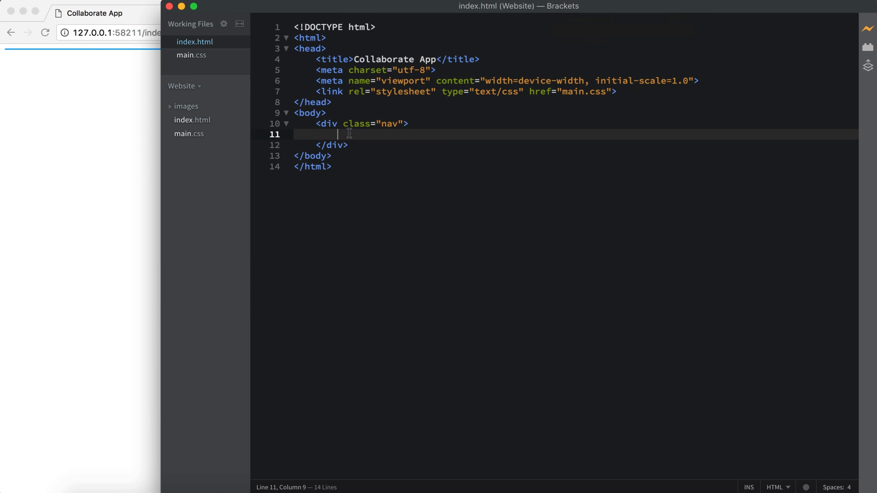
key(Down)
key(Return)
text(alt="logog">)
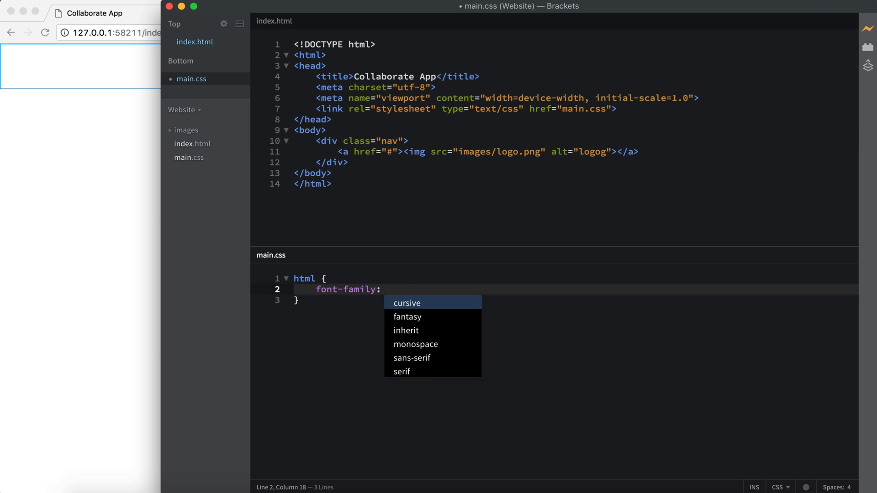
text(weight: 300;)
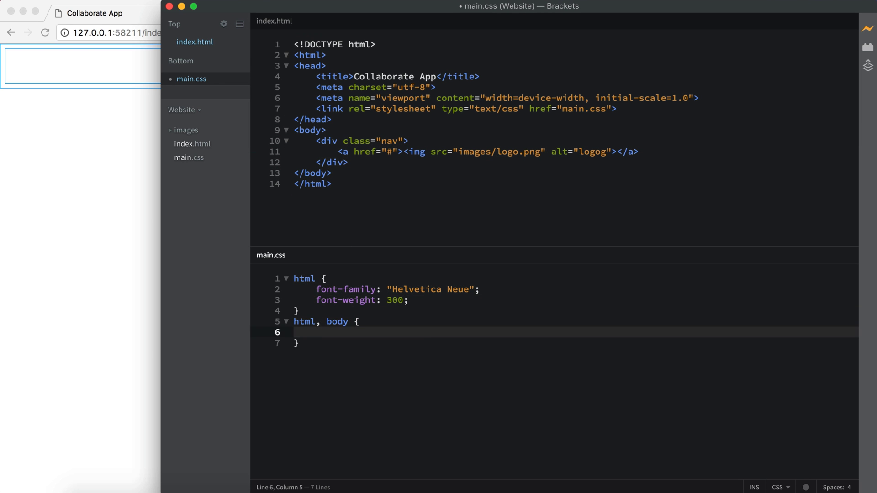
text(;)
Step: Give the body a #212121 background with a Background.png cover image, then save main.css
key(Return)
text(background-color: #212121; backgro)
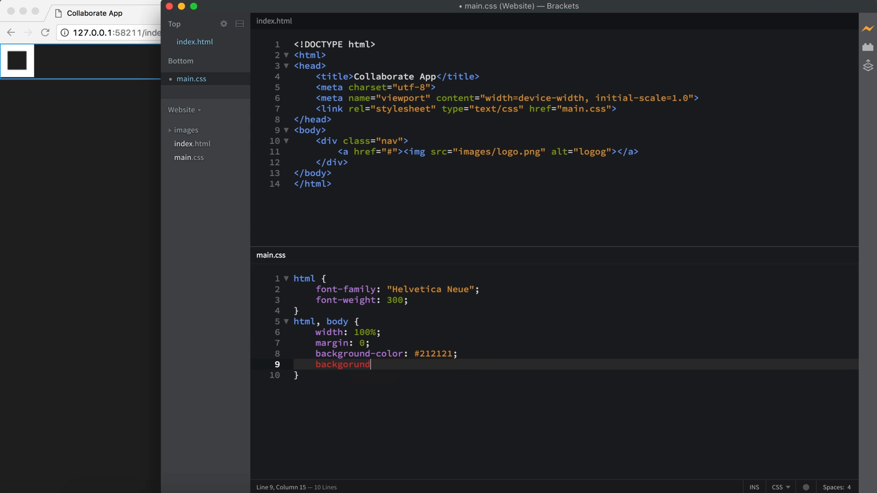
text(und-image: url(images/Background.png); background-repeat: no-repeat; background-size: )
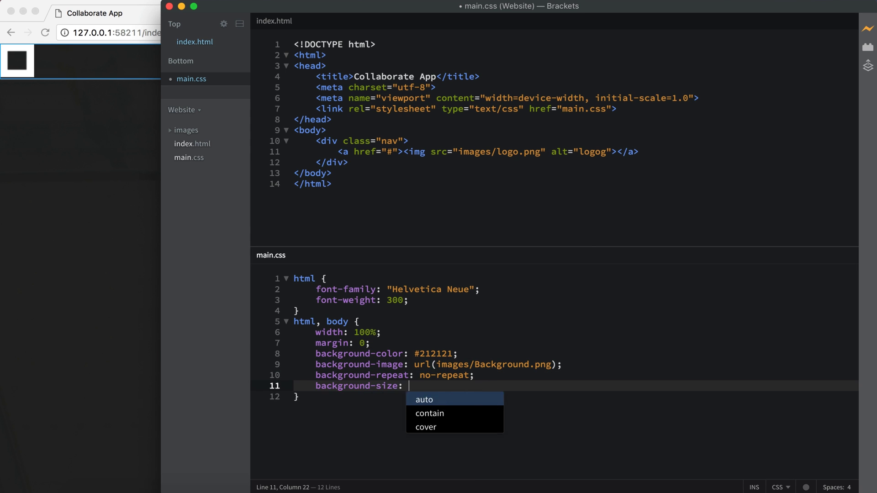
text(cover; bac)
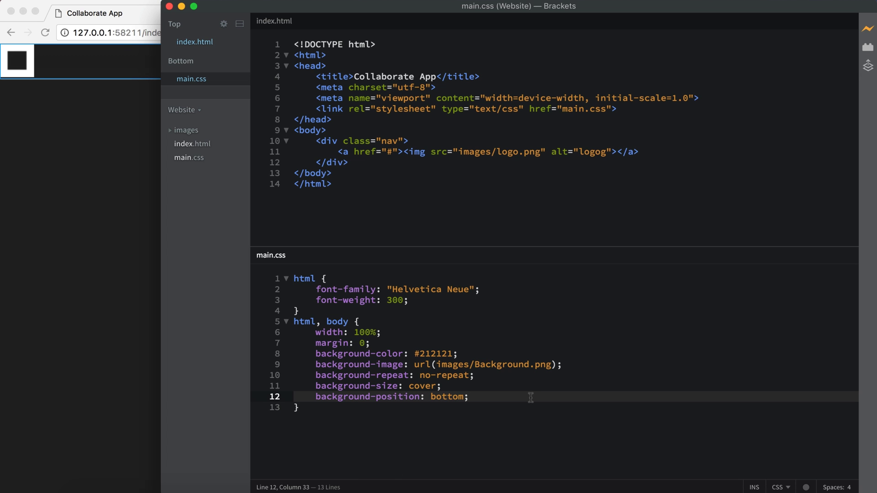
key(ctrl+s)
Step: Add an a.signUp Sign Up link inside the nav in index.html
click(358, 163)
key(ctrl+shift+Return)
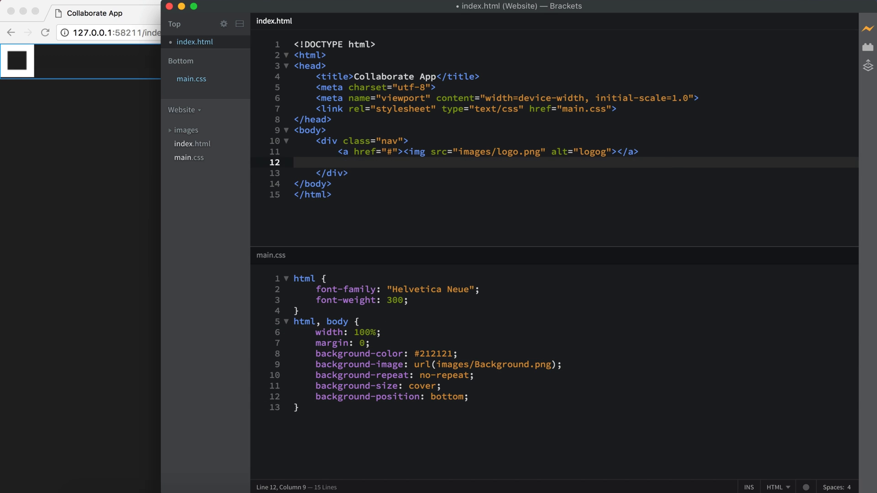
text(<a href="#"></a>)
key(Return)
text(a.signUp)
key(Tab)
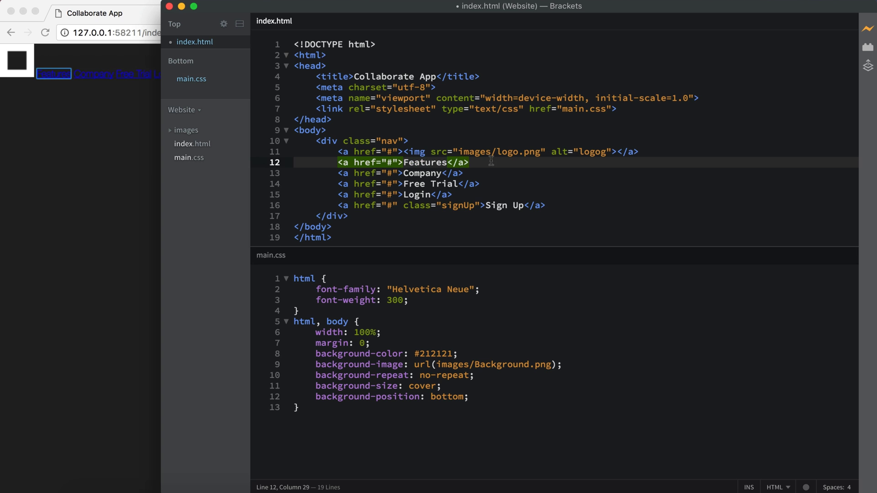
Step: Make .nav a centered flex row, 150px high, with 0 100px margin and wrapping
click(299, 407)
text(.nav {)
key(Return)
text(display: flex;)
key(Return)
text(justify-content: center;     )
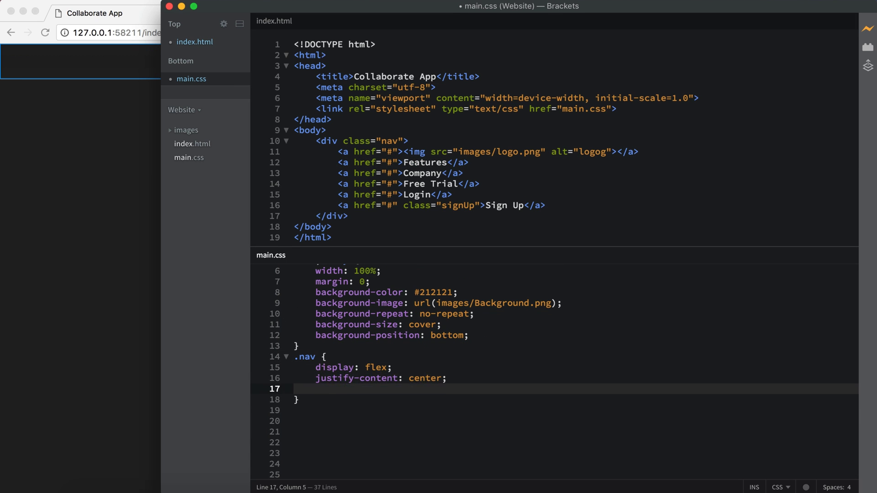
text(align-items: center;)
key(Return)
text(text-align: center;)
key(Return)
text(height: 150px; margin: 0 100)
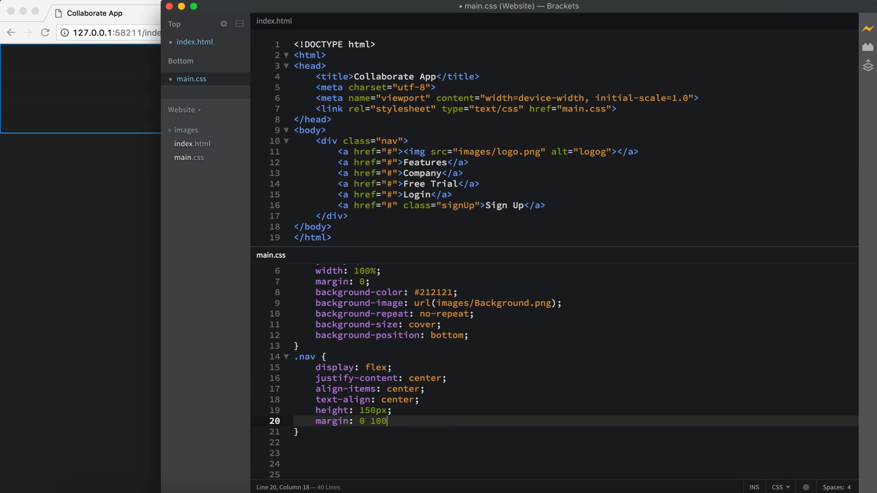
text(px; flex-wrap: wrap;)
key(Down)
key(End)
Step: Style nav links white, flex 1, undecorated, at 18px font size
text(.nav a img {)
key(Down)
text(.nav a )
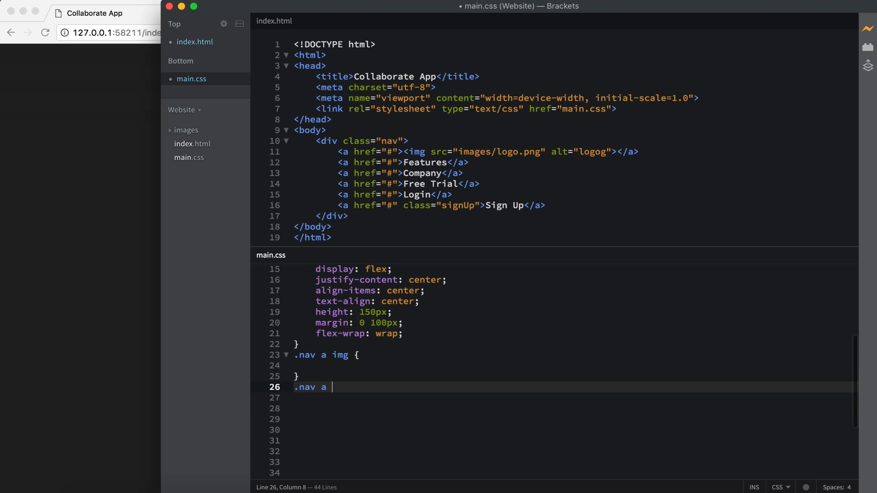
text({)
key(Return)
text(color: white;)
key(Return)
text(flex: 1;)
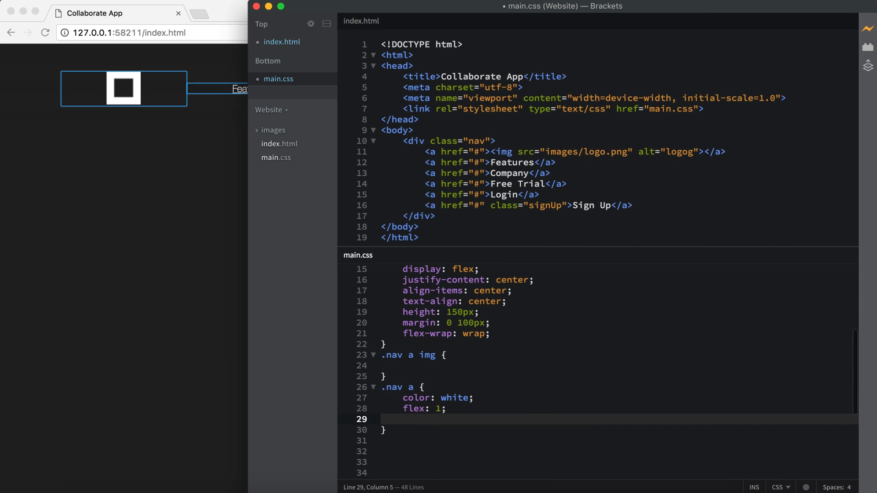
key(Return)
text(text-decoration: none;)
key(Return)
text(font-size: 18px;)
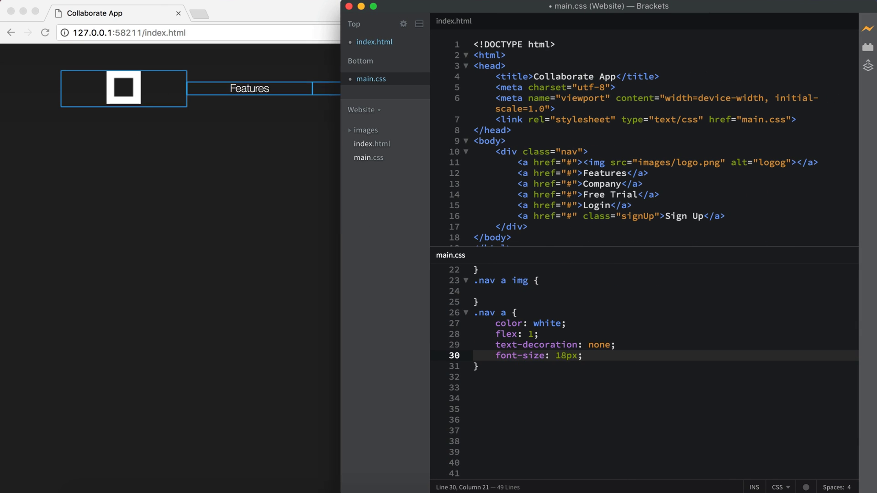
key(Return)
Step: Size the nav logo image to 50px wide, non-growing, non-shrinking, with auto margin
click(525, 290)
text(width: 50px;)
key(Return)
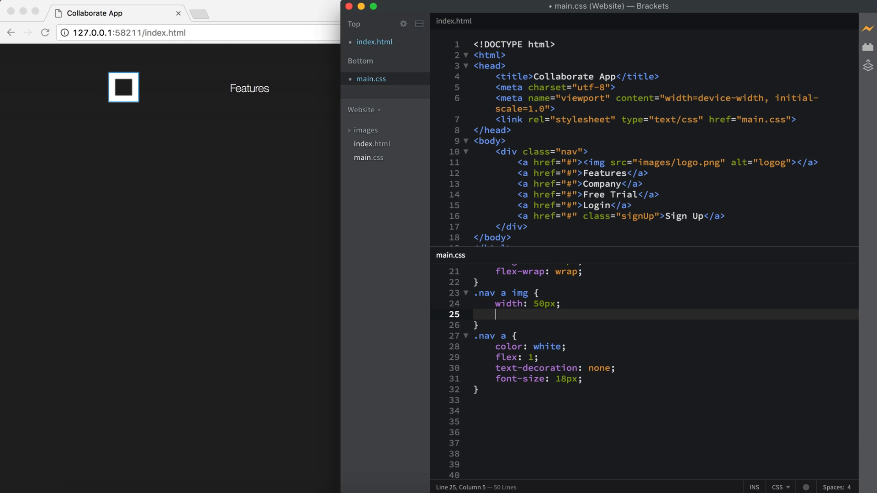
text(flex-grow: 0;)
key(Return)
text(flex-shrink: 0;)
key(Return)
text(auto;)
Step: Make the last nav link, Sign Up, a #2196F3 button: 45px high, auto margin, 5px radius
key(Down)
key(Down)
key(Down)
text(.nav )
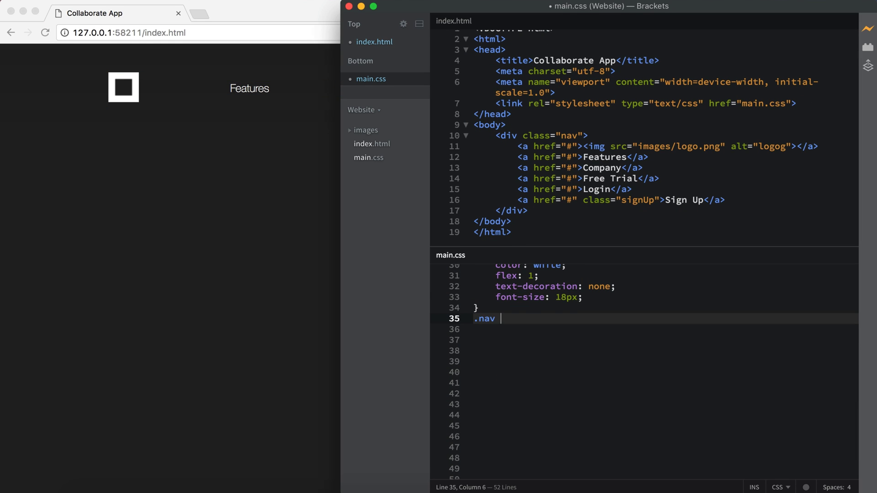
text(ld {)
key(Return)
text(background-color: )
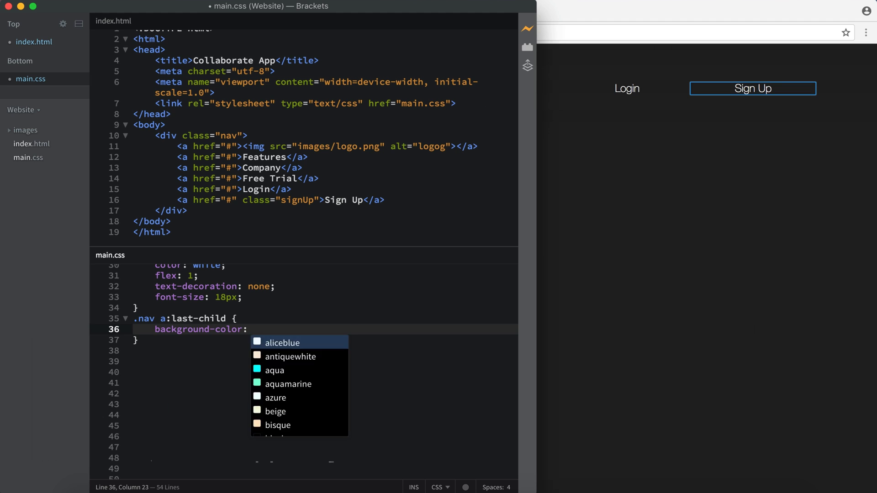
text(#2196F3;)
key(Return)
text(flex-grow: 0; flex-shrink: 0;)
key(Return)
text(flex)
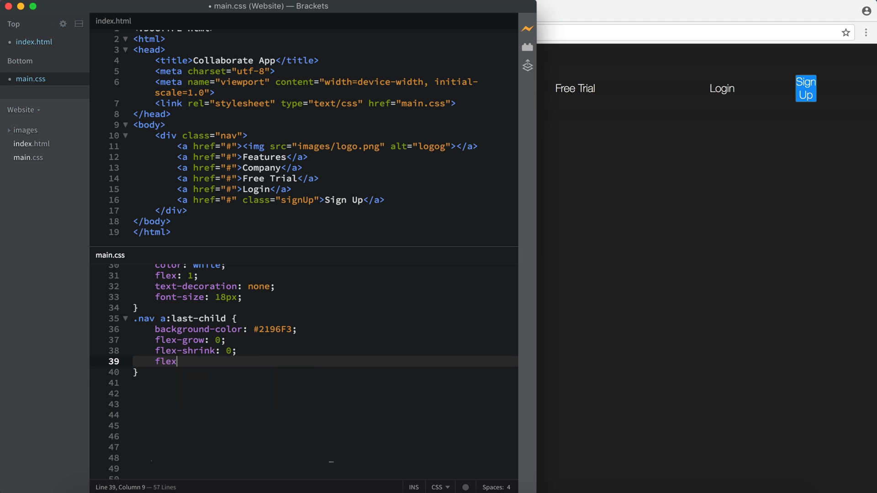
key(Return)
text(height: 45px;)
key(Return)
text(margin: auto;)
key(Return)
text(line-height:)
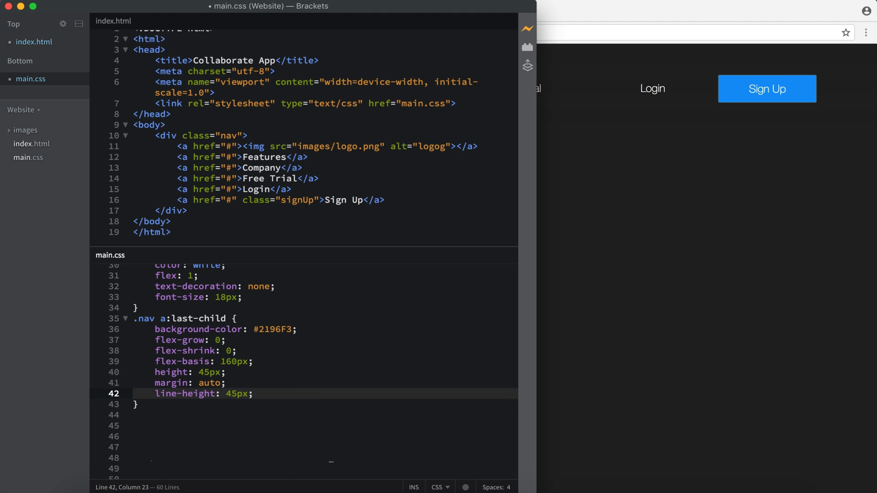
key(Return)
text(border-radius: 5px;)
Step: Right-align the Login link with 10px right padding
key(Down)
key(Down)
text(.na)
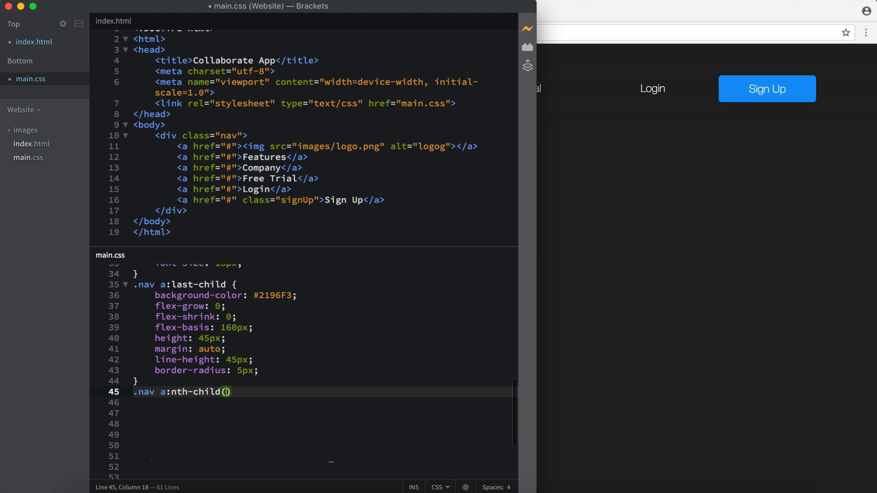
text(right;)
key(Return)
text(padding-right: 10px;)
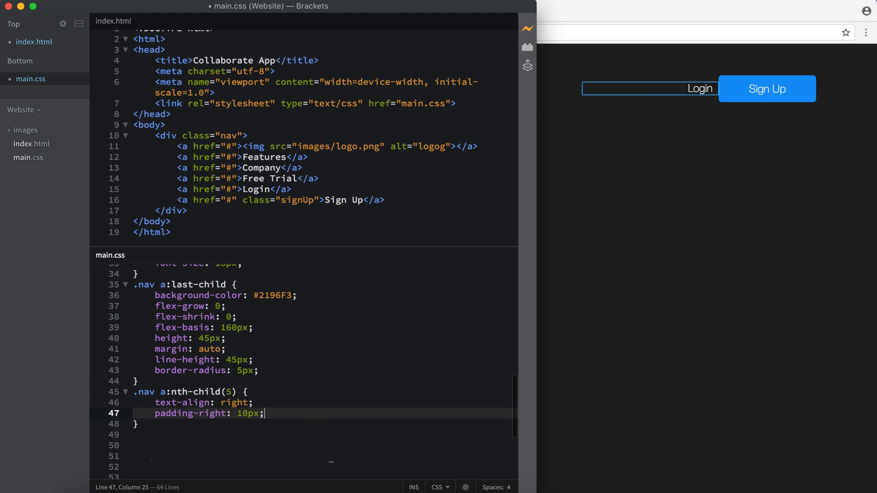
text(child {)
Step: Left-align the first nav link and give it flex 4
key(Return)
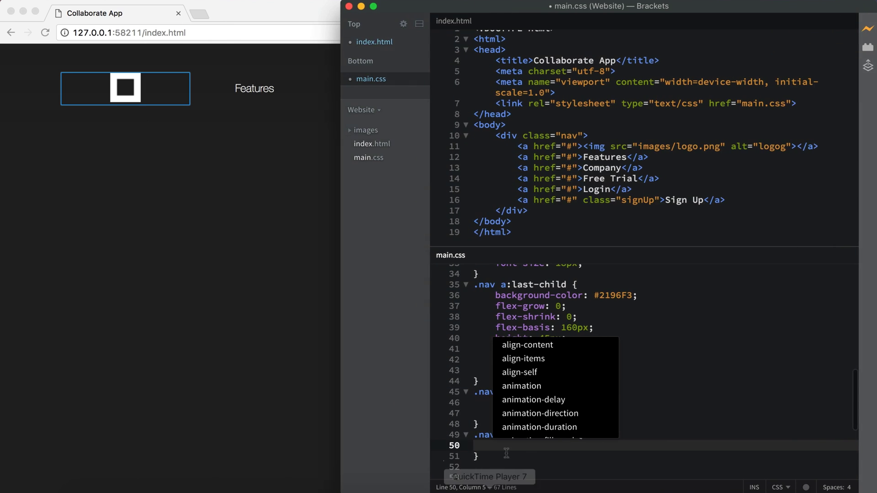
text(text-align: left;)
key(Return)
text(flex: 4;)
key(Down)
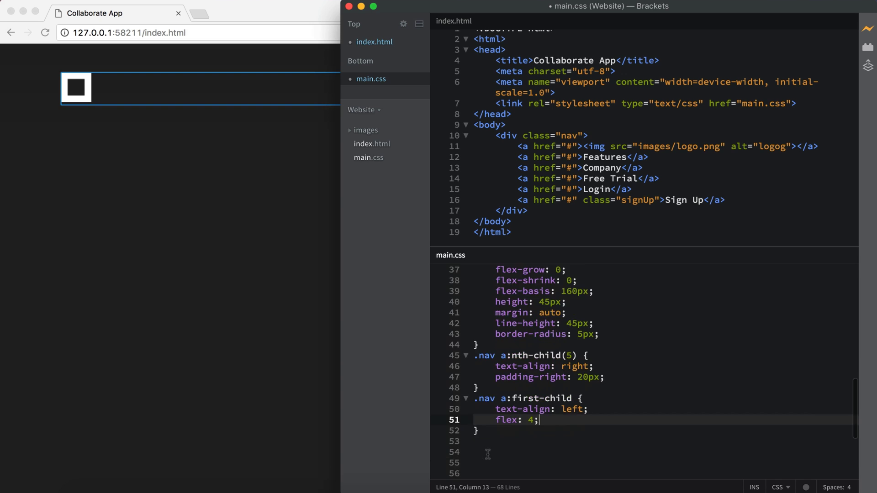
key(Return)
key(Return)
key(Return)
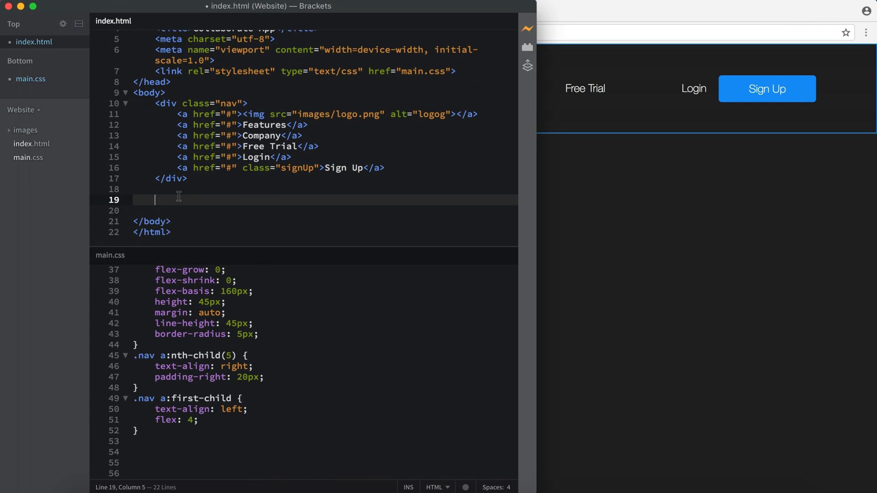
Step: Add a main div with the h3 headline, 'designers' in a span and a line break
text(<div class="main">)
key(Return)
text(A better way for <span>designers</span></h3>)
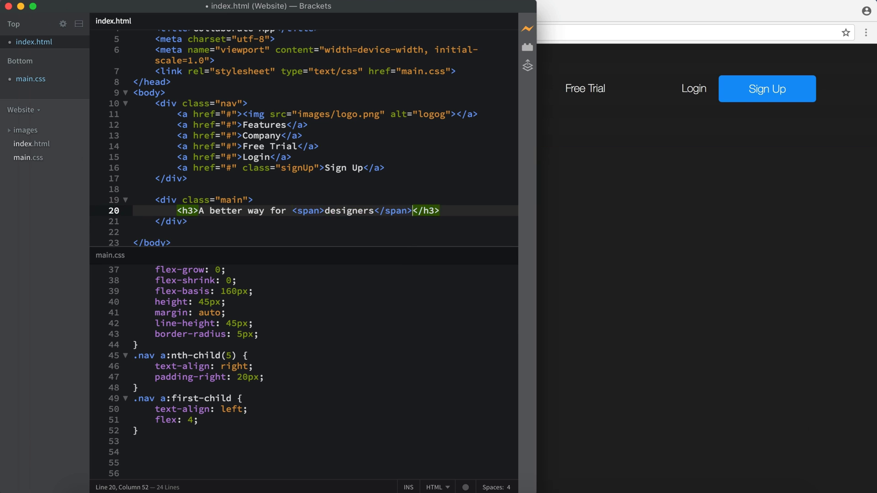
key(Right)
key(Right)
key(Right)
text(to<br> co)
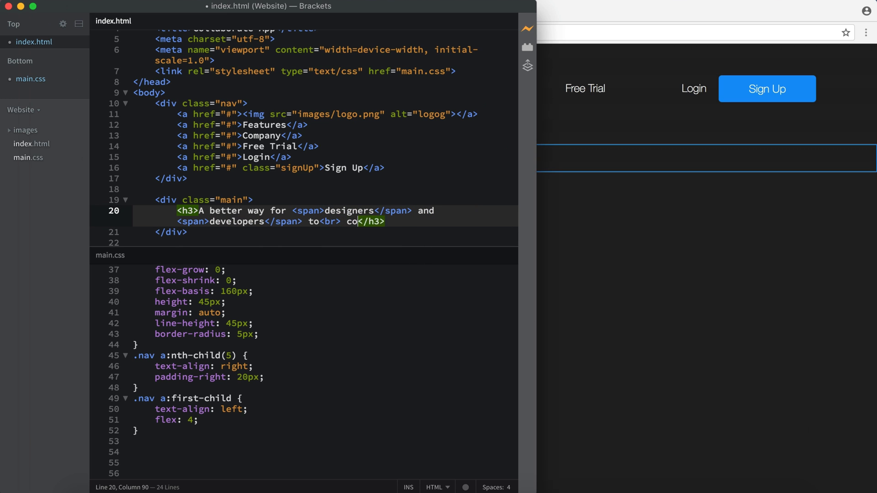
text(.)
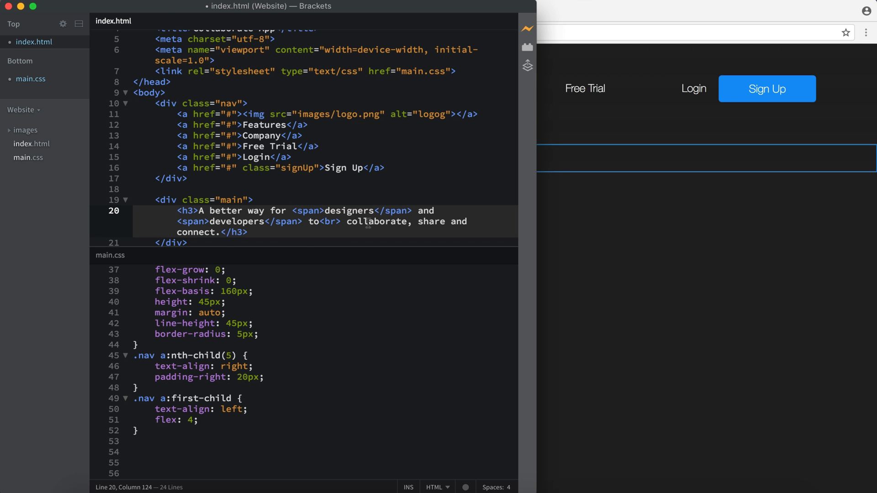
scroll(368, 224, down, 2)
Step: Add the Phone.png image, the 'Start now.' heading and a Try It For Free link below
key(Return)
text(<im)
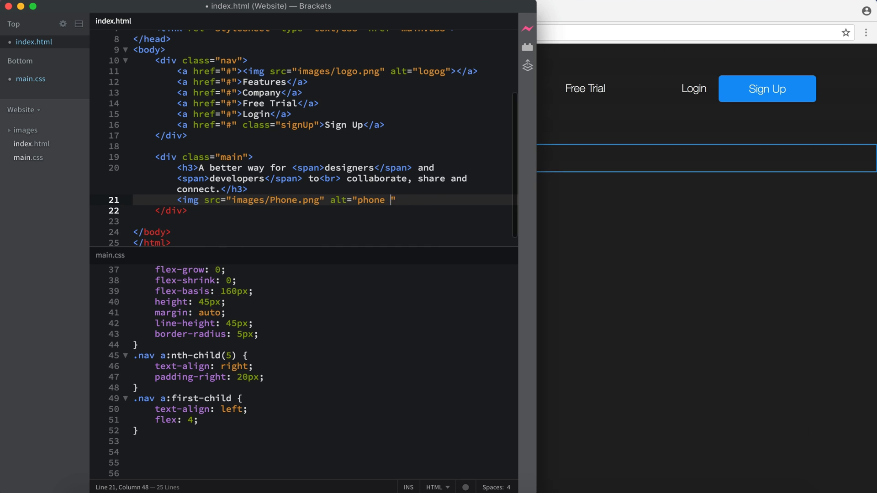
text(app">)
key(Return)
text(t now.)
key(End)
key(Return)
text(<a href="#">)
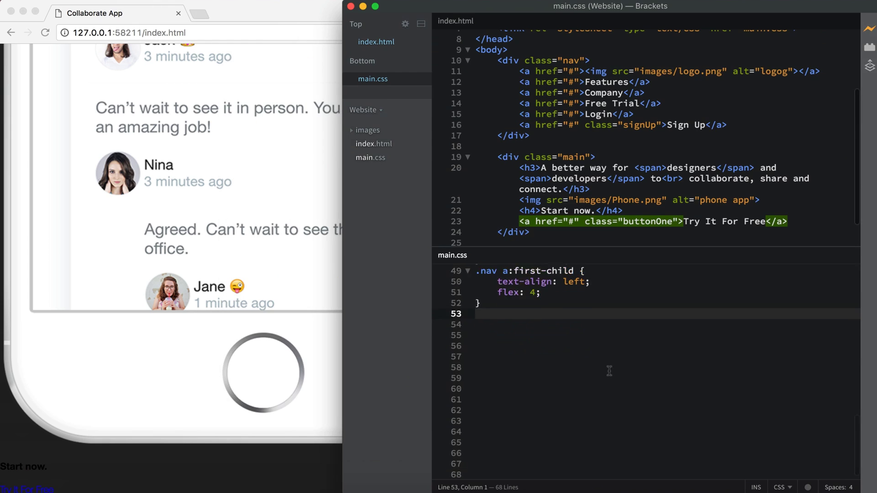
text(ain h3 {)
Step: Style the main headline white, font-weight 300, with a 45px top margin
key(Return)
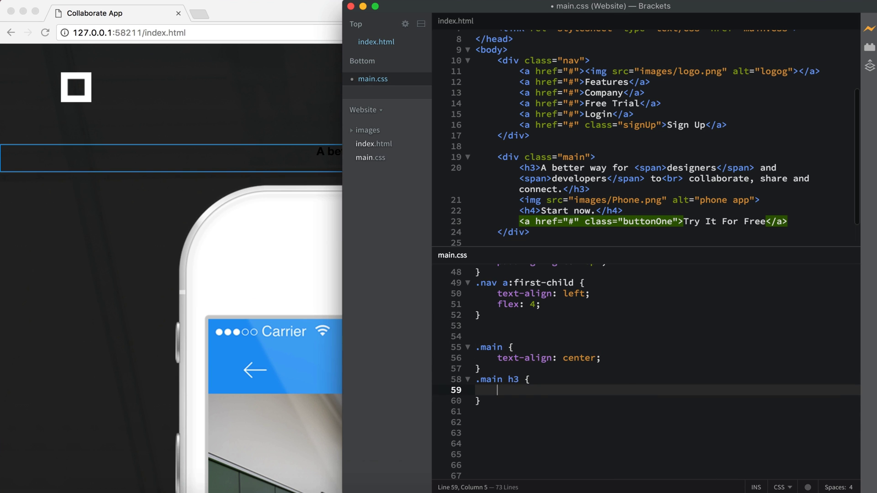
text(margin-top: 45px;)
key(Return)
text(color: white; font-weight: 300; font-size: 28px;)
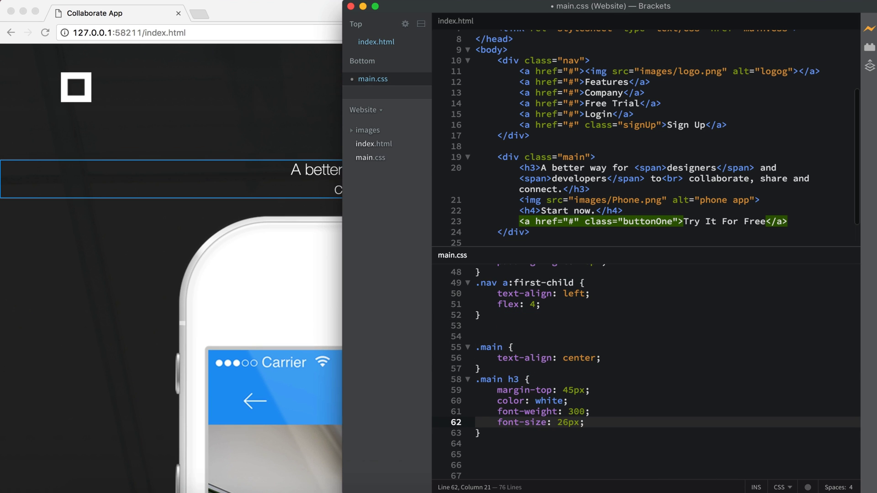
key(Down)
key(End)
Step: Color the highlighted headline span words #2196F3
key(Return)
text(.main h3 span {)
key(Return)
text(color:)
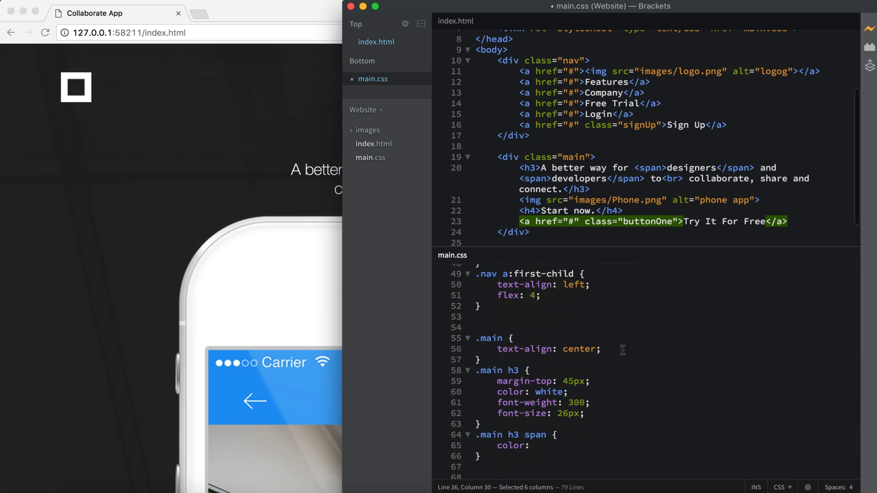
scroll(658, 372, down, 3)
text(#2196F3;)
click(550, 360)
Step: Size the phone image to 25% width with a 45px top margin
key(Up)
key(Up)
text(.main img {)
key(Return)
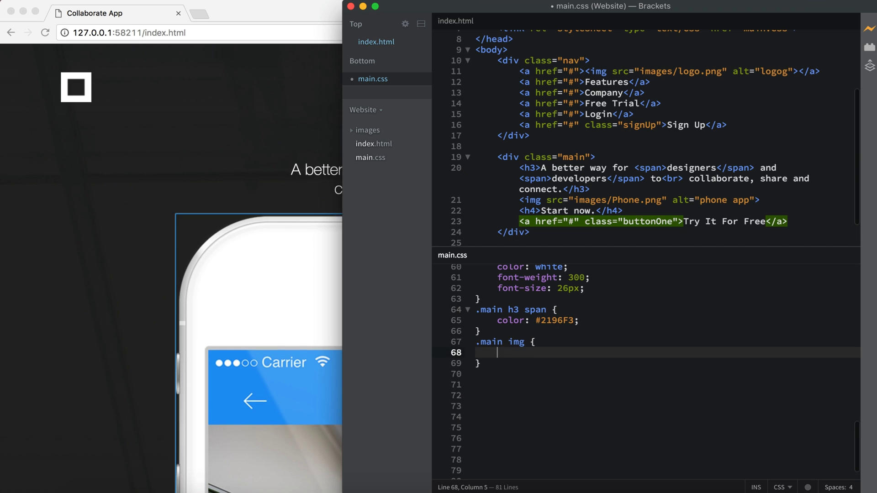
text(width: 25%;)
key(Return)
text(margin-top: 45px;)
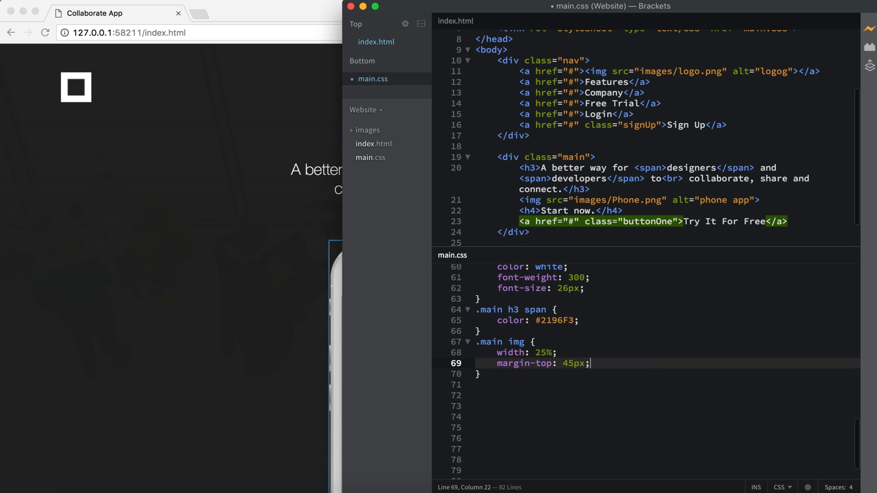
key(Down)
key(End)
Step: Style the Start now h4 white, font-weight 300, 22px, and make .buttonOne a block
key(Return)
text(.main)
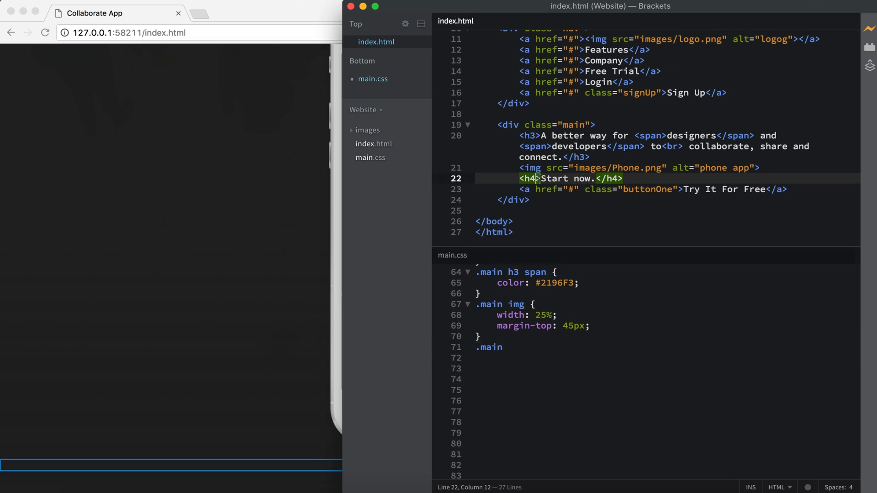
text( h4 {)
key(Return)
text(margin-top: 60px;)
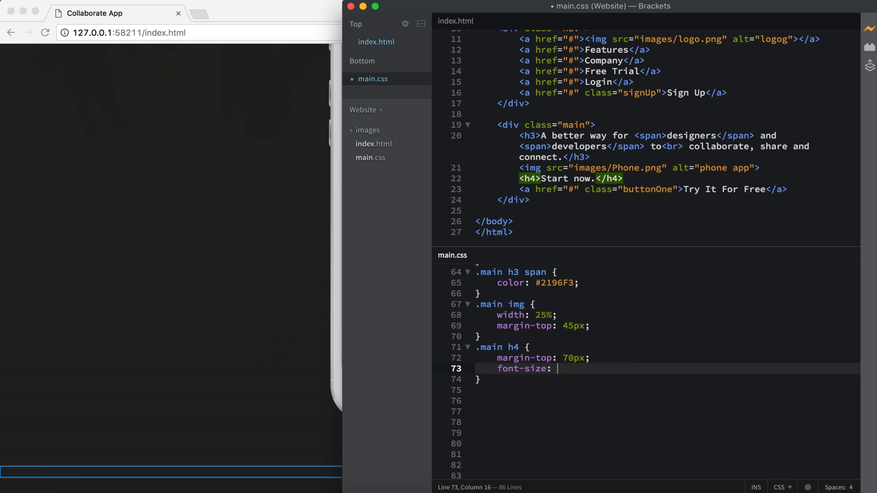
text(22px;)
key(Return)
text(color: white;)
key(Return)
text(font-weight: 300; }   )
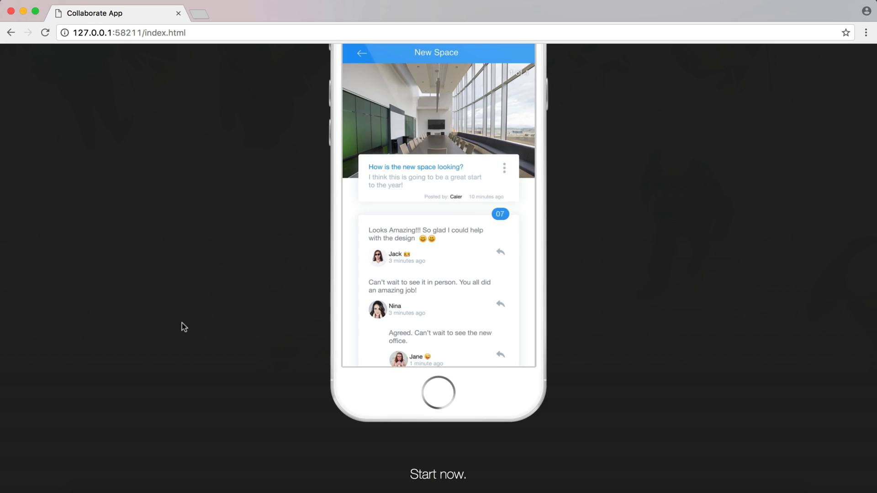
text(.buttonOne)
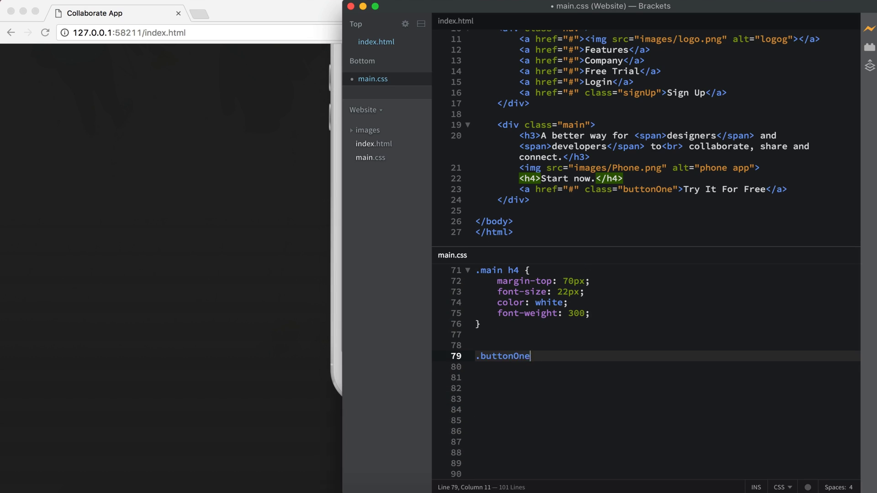
text( {     display: block;)
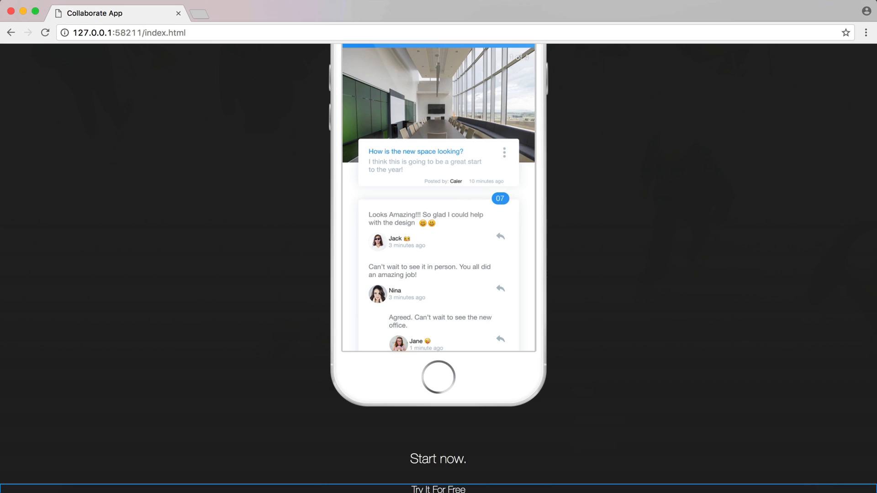
Step: Make the button white 18px text on #2196F3, 200×50px with 50px line height, undecorated
key(Return)
text(color: white;)
key(Return)
text(text-decoration: none;)
key(Return)
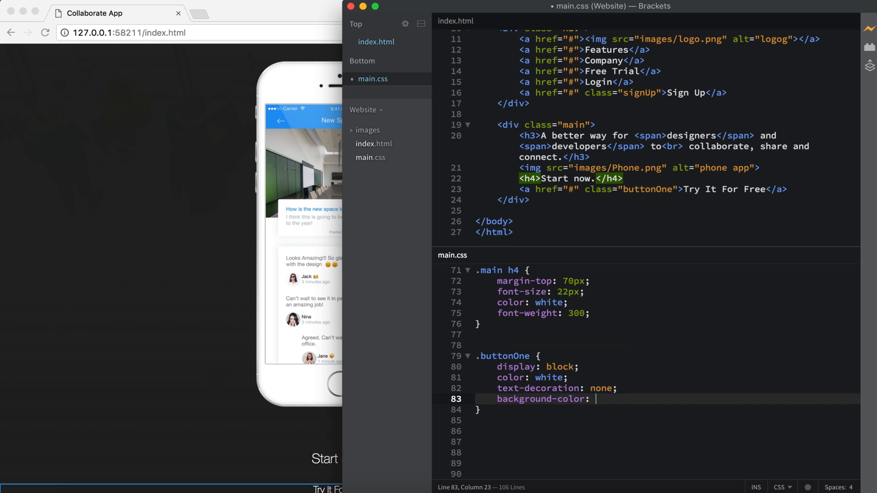
text(#2196F3;)
key(Return)
text(font-size: 18px;)
key(Return)
text(width: 200px;)
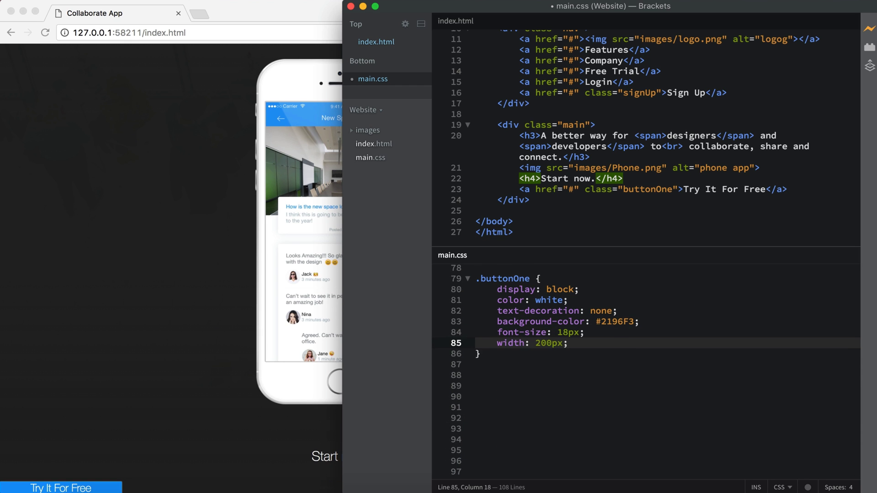
key(Return)
text(height: 50px;)
key(Return)
text(line-height: 50px;)
key(Return)
Step: Set the button margin to an 80px bottom value and add 5px rounded corners
text(margin: 0 a)
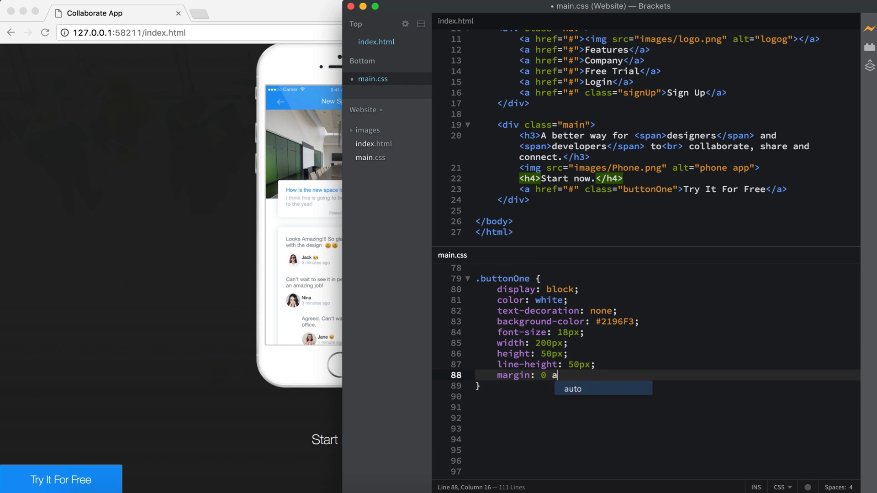
text(uto 0 auto)
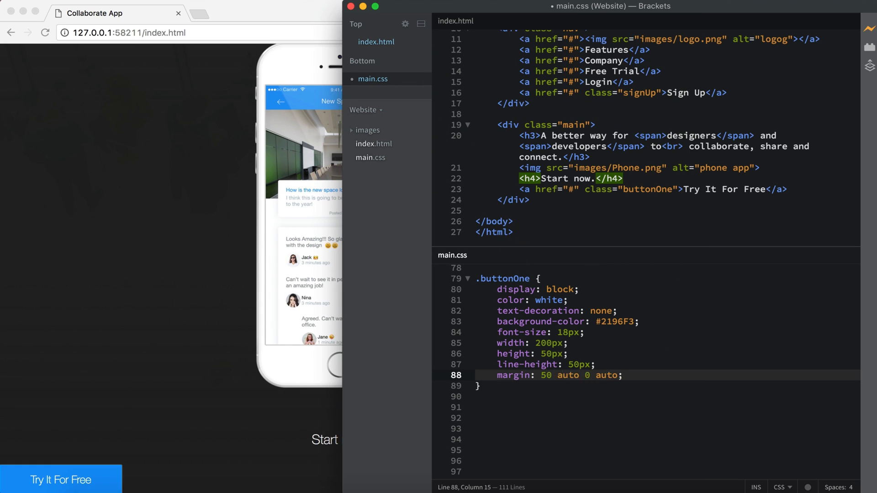
text(px)
key(Right)
key(Right)
key(Right)
key(Delete)
text(80px)
key(End)
key(Return)
text(border-radius:)
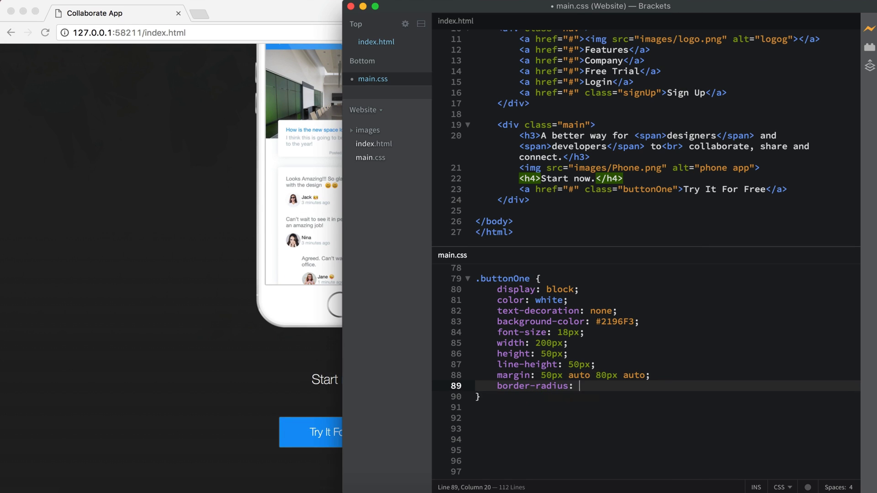
click(502, 211)
key(Return)
key(Return)
Step: Add the footer and footerWrapper divs with duplicated footerGroup blocks containing a list
text(<div class="footer">)
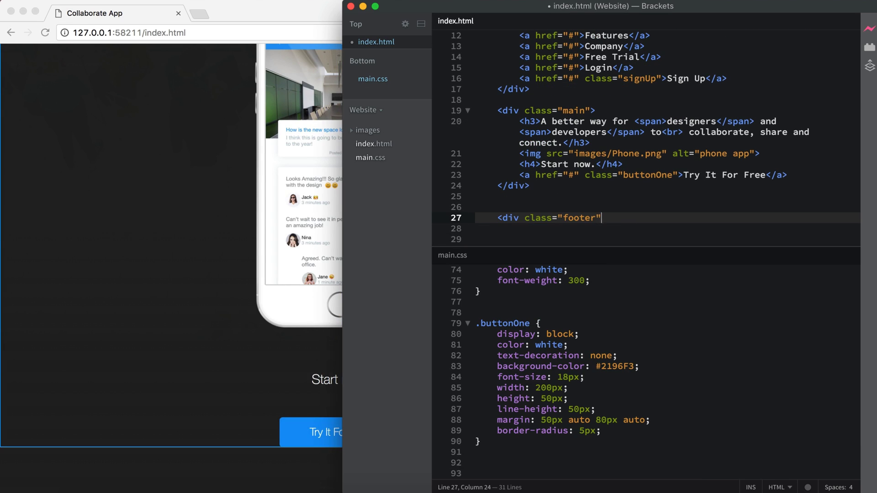
key(Return)
text(<div class="footerWrapper">)
key(Return)
text(up">)
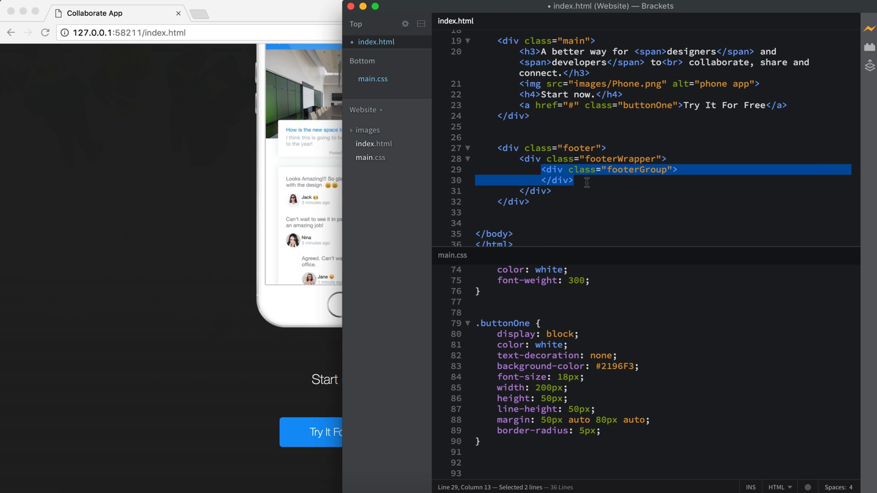
key(super+d)
key(super+d)
text(<ul>)
key(Return)
Step: Give each footer group a ul list with a linked list item
click(569, 131)
text(<ul>)
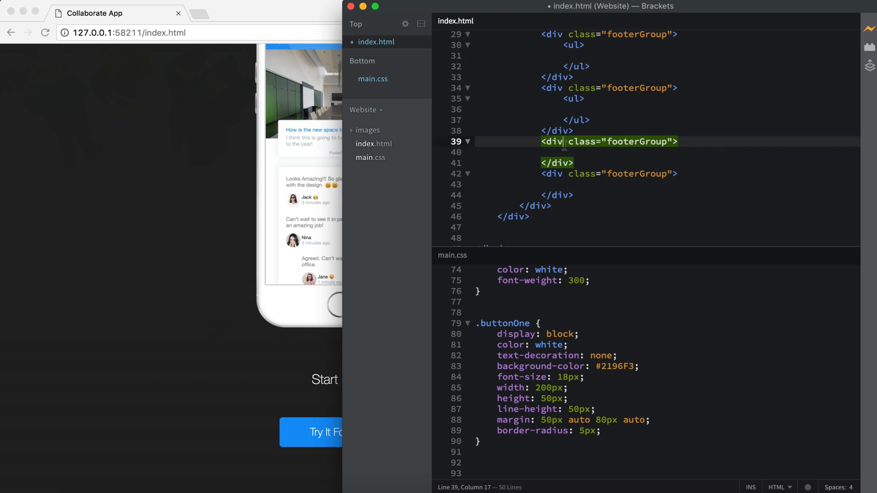
text(<ul>)
click(584, 126)
text(<li>,a)
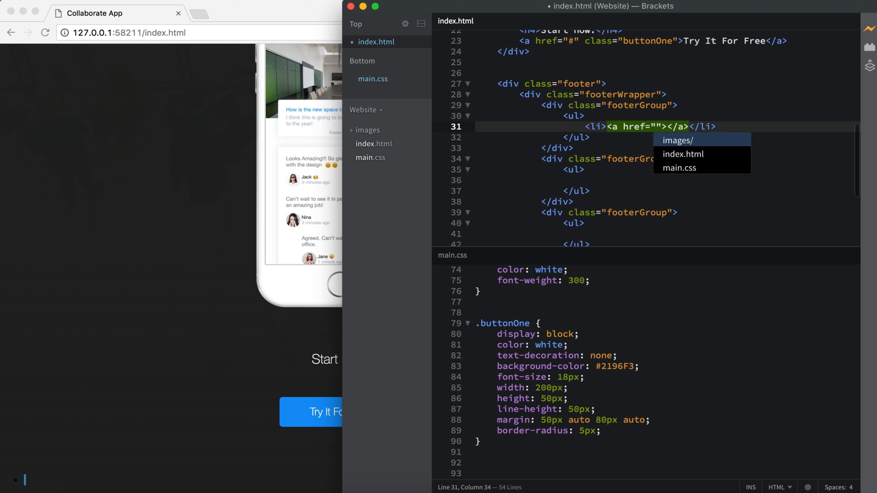
key(super+l)
key(super+c)
click(584, 180)
key(super+v)
click(584, 207)
key(super+v)
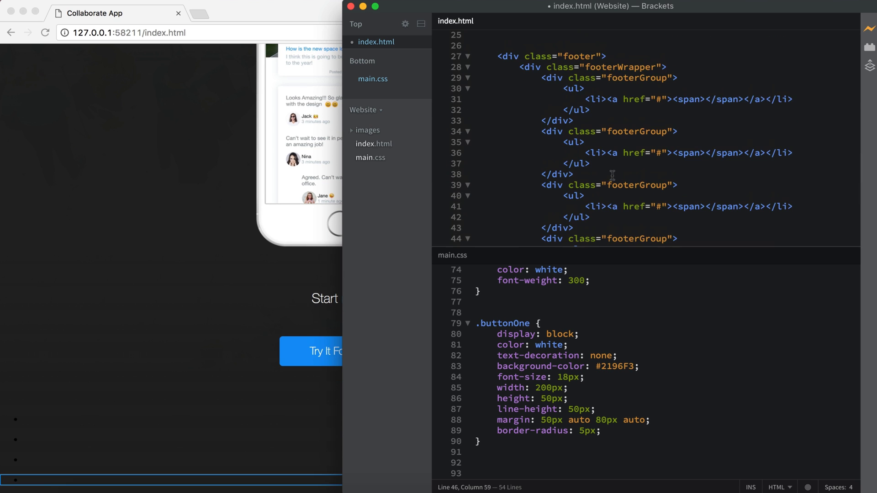
Step: Title the second, third and fourth columns Company, Free Trial and Contact Us
click(690, 78)
text(Company)
click(690, 126)
text(Free Trial)
click(690, 174)
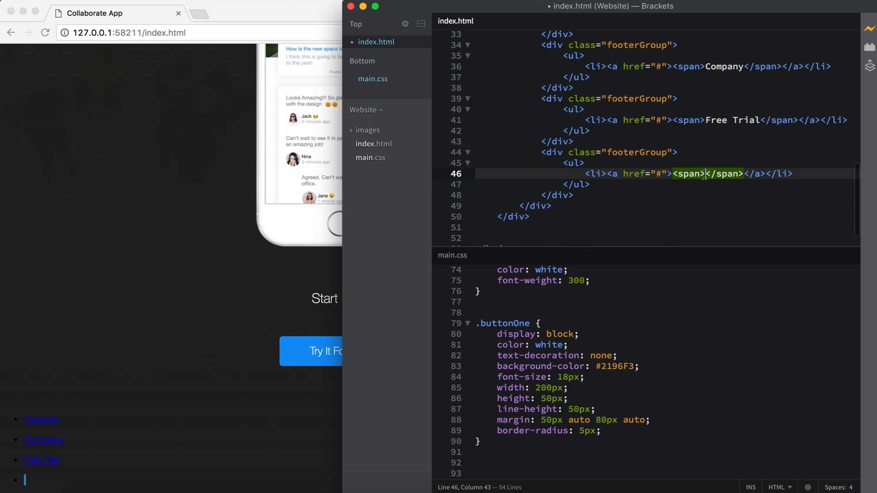
text(Contact Us)
Step: Add an empty link list item below the Features heading
scroll(690, 182, up, 1)
click(838, 100)
key(Return)
text(<li><a)
key(Return)
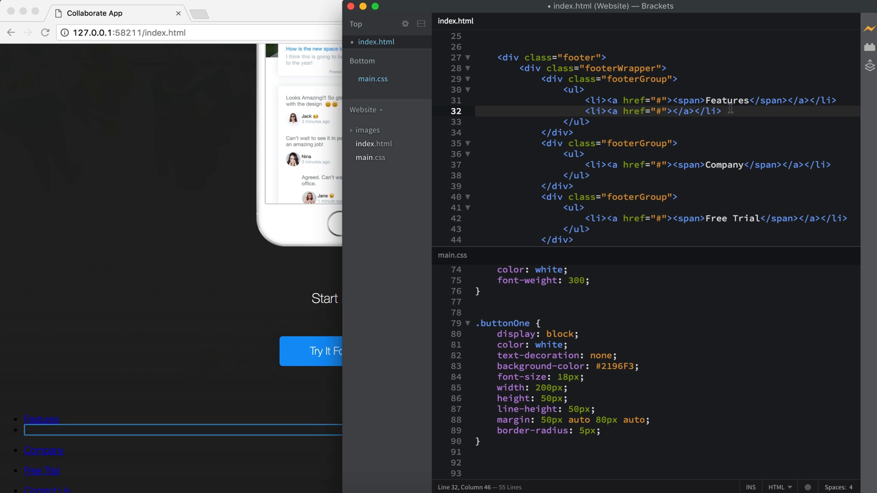
key(super+d)
key(super+d)
Step: Fill the other columns' lists with several empty link items
click(830, 174)
key(super+v)
key(super+v)
key(super+v)
click(847, 145)
key(super+v)
key(super+v)
key(super+v)
key(Down)
key(Down)
key(Down)
key(End)
key(super+v)
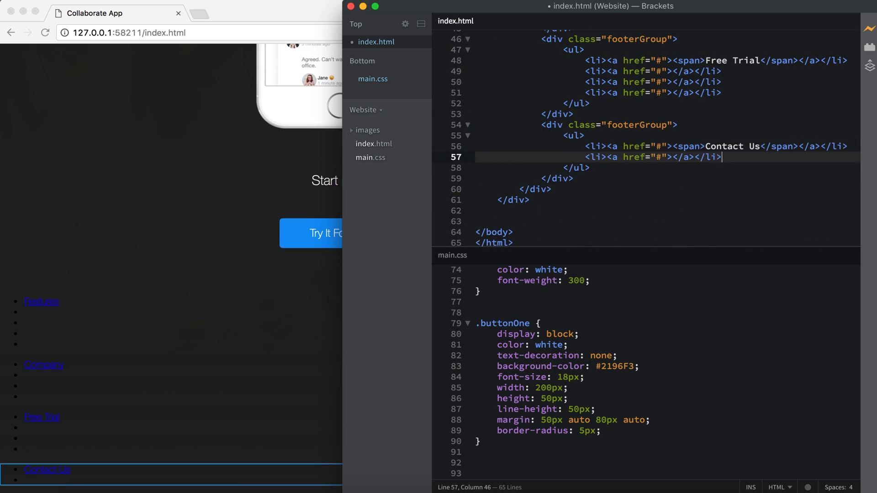
key(super+v)
key(super+v)
scroll(692, 147, up, 8)
Step: Add a .footer a { color: white; } rule in main.css
click(694, 148)
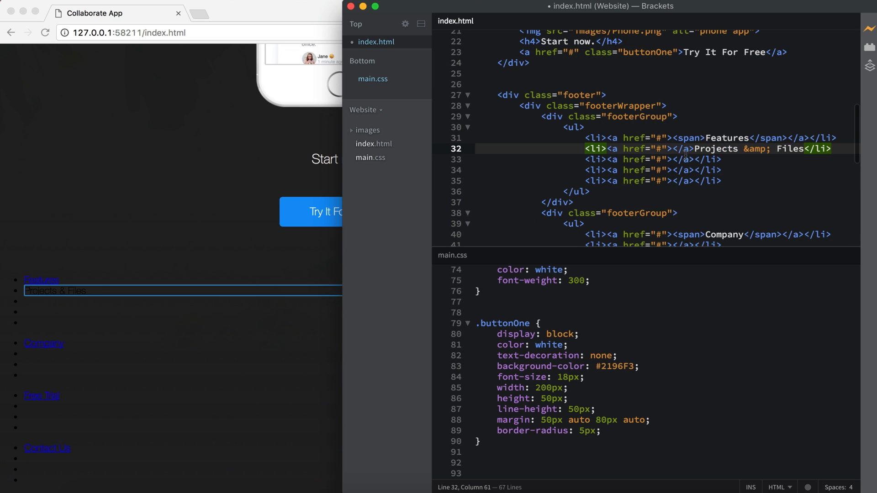
text(.footer a {)
key(Return)
text(color: white;)
click(500, 398)
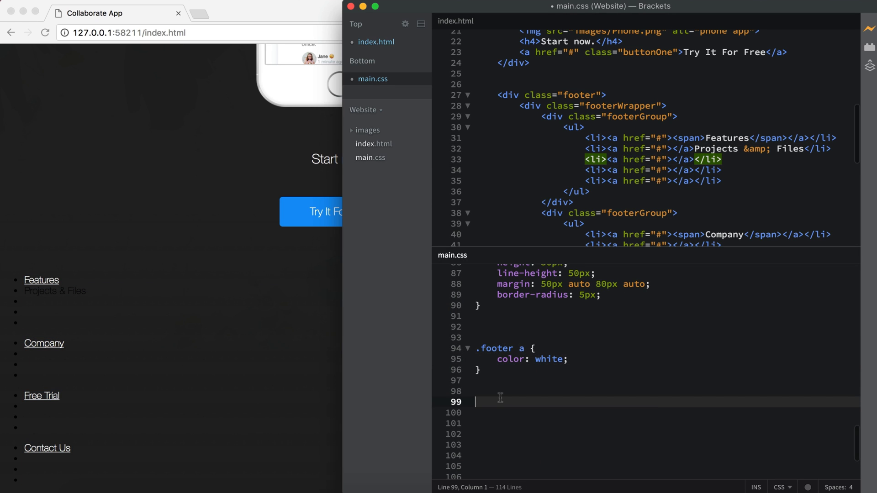
click(515, 348)
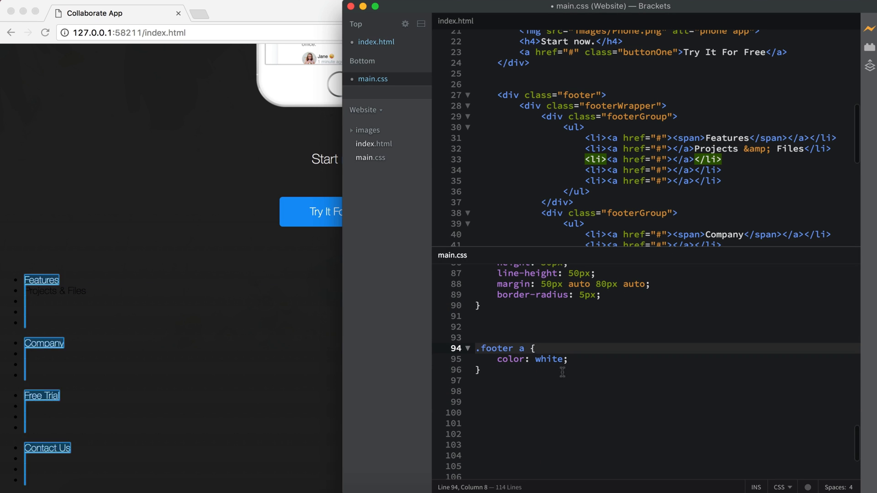
Step: Fill in the Features and Company links: Projects & Files, Comments, Finalizing, Our Products, Our AppsTeam
drag(695, 148, 803, 149)
drag(739, 148, 673, 148)
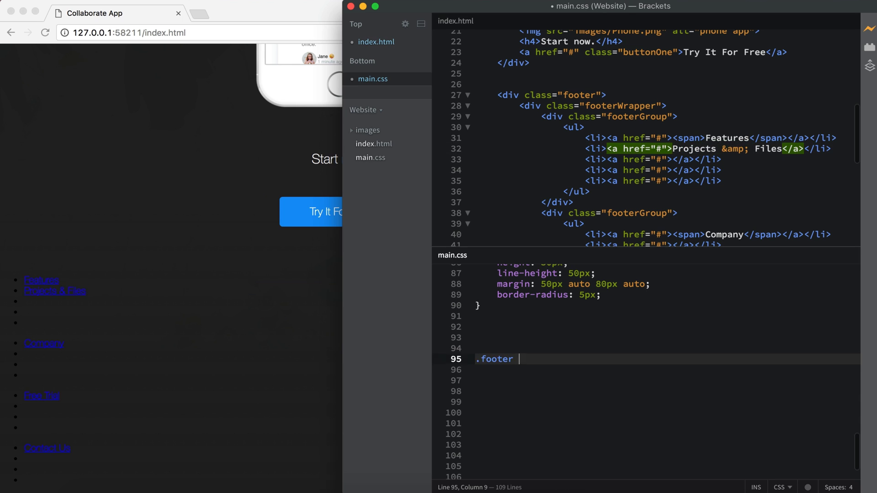
click(669, 159)
text(Comments &amp; Mods)
text(Updating)
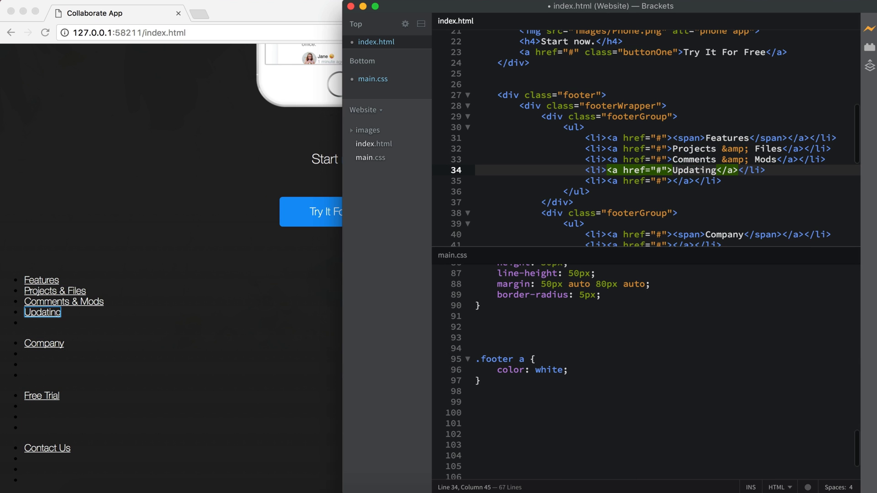
click(673, 181)
text(Finalizing)
click(673, 156)
text(Our Products)
click(673, 136)
text(Our Ap)
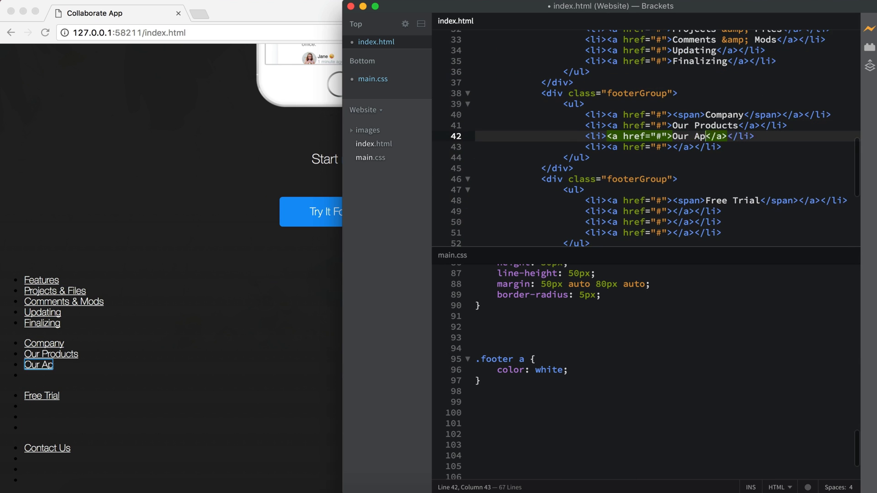
text(psTeam)
scroll(639, 137, down, 3)
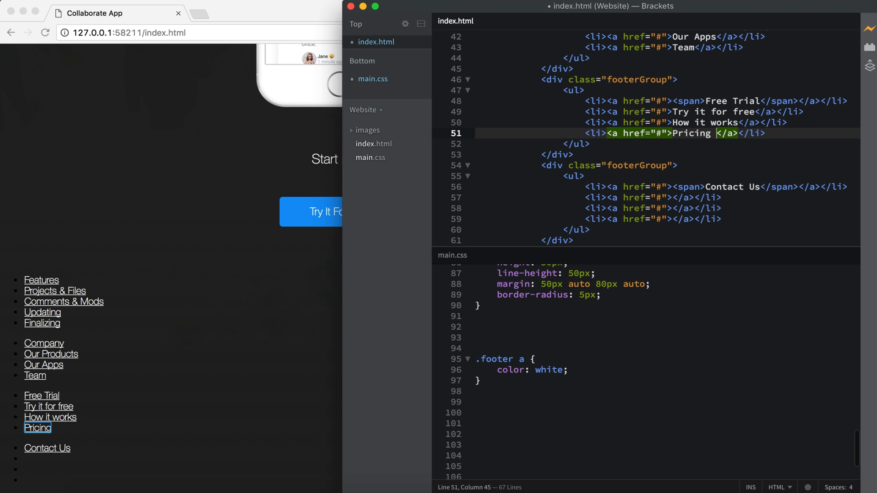
scroll(639, 137, down, 2)
click(694, 137)
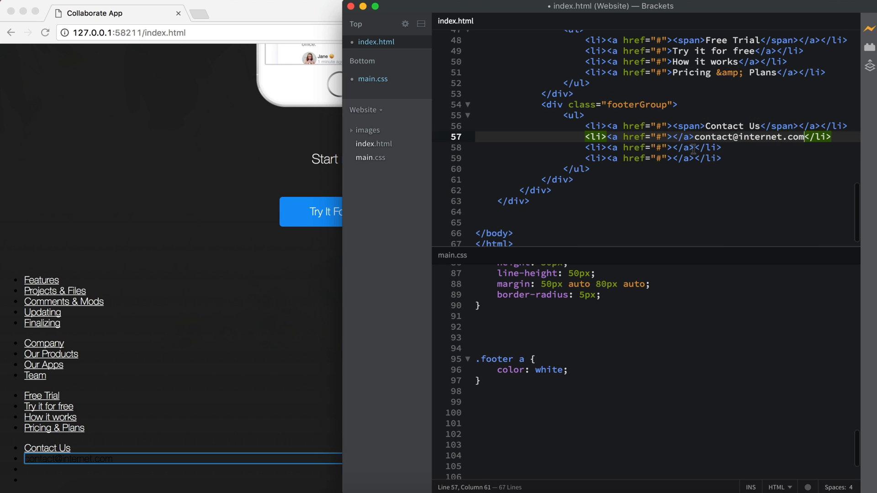
click(694, 147)
text(1-800-000-0000)
text(Need Help?)
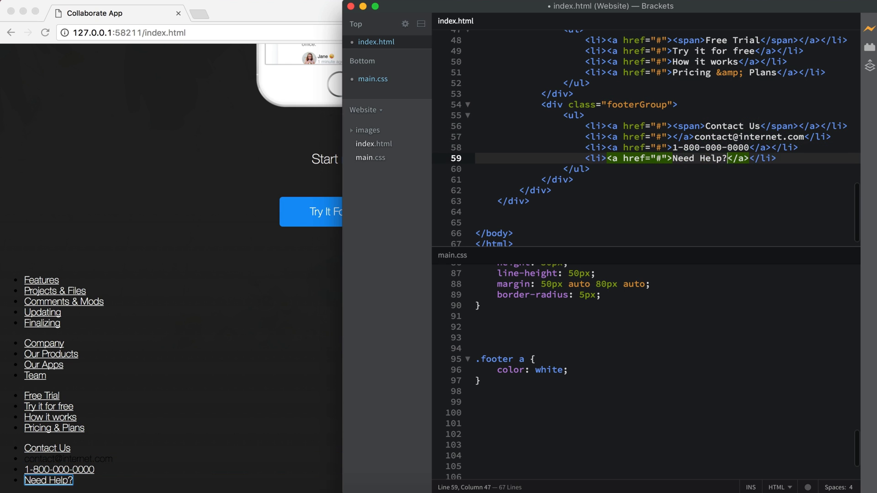
click(606, 330)
Step: Give .footer a #171717 background and padding 50px 0 20px 0
text(.footer {     background-color: )
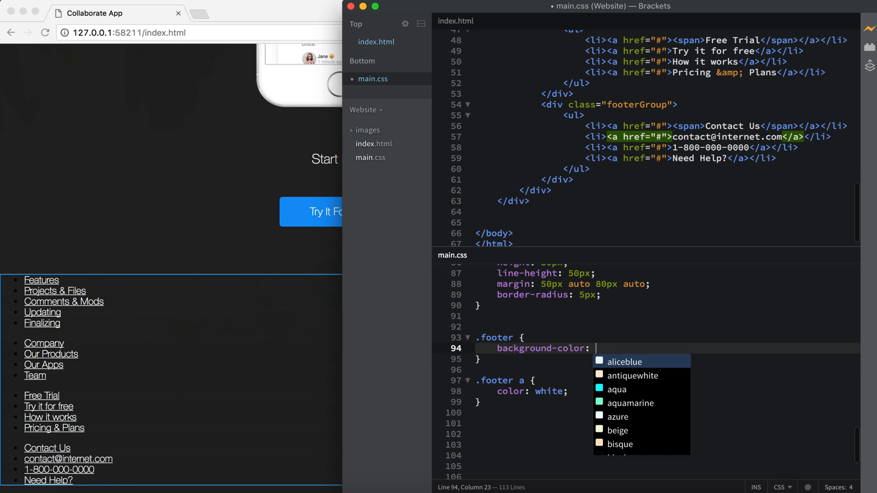
text(#171717;)
key(Return)
text(padding: 50px;)
key(Left)
key(Left)
text(0 20px 0)
key(Down)
key(Return)
key(Return)
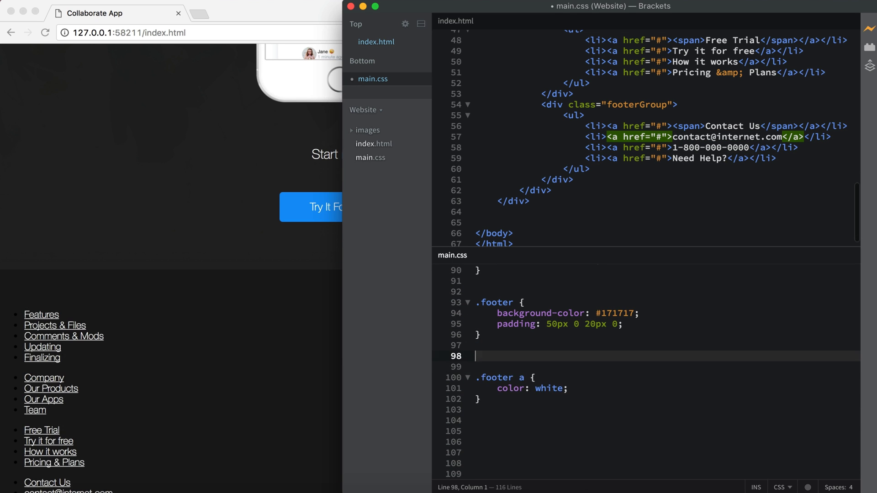
Step: Make .footerWrapper a flex container with margin 0 200px
text(.footerWrapper {)
key(Return)
text(display: flex;)
key(Return)
text(margin: 0 200px;)
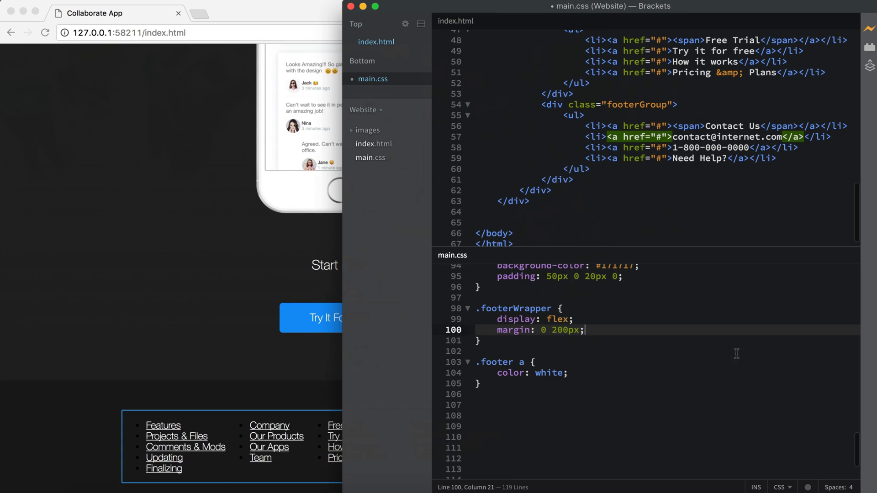
Step: Remove underlines from footer links with text-decoration: none
key(Down)
key(Down)
key(Down)
key(End)
key(Return)
text(text-decoration: no)
key(Down)
key(End)
Step: Set footer links to 14px font, display block and 10px bottom margin
key(Return)
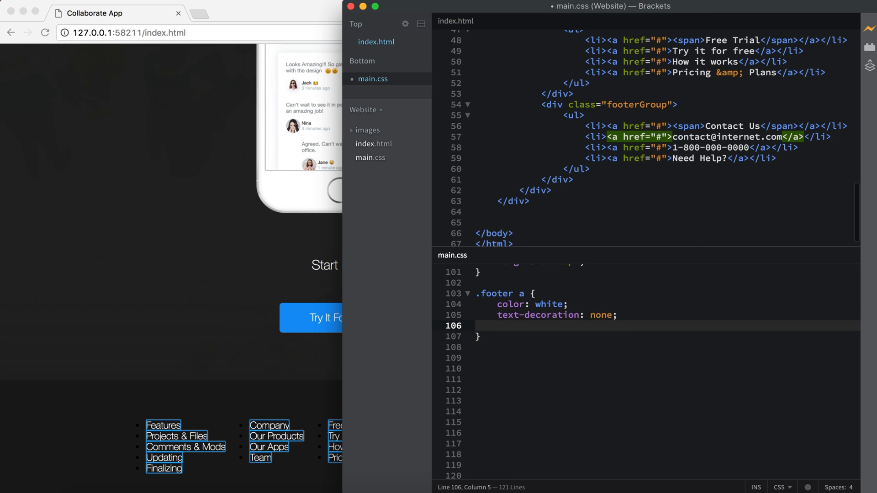
text(font-size: 14px;)
key(Return)
text(display: block;)
key(Return)
text(margin-bottom: 10px;)
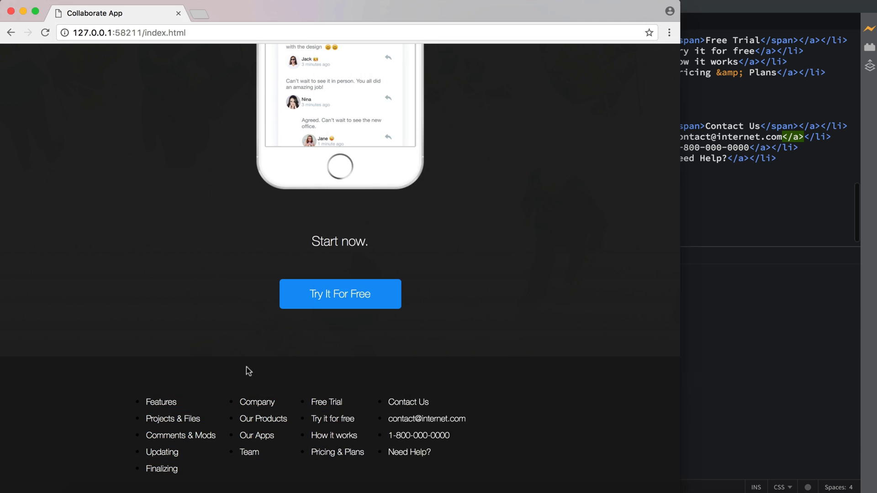
key(Down)
key(End)
key(Return)
key(Return)
Step: Style .footer a span headings with 20px font, 20px bottom margin, display block
text(.footer a span {)
key(Return)
text(font-size: 20px; margin-bottom:20px; di)
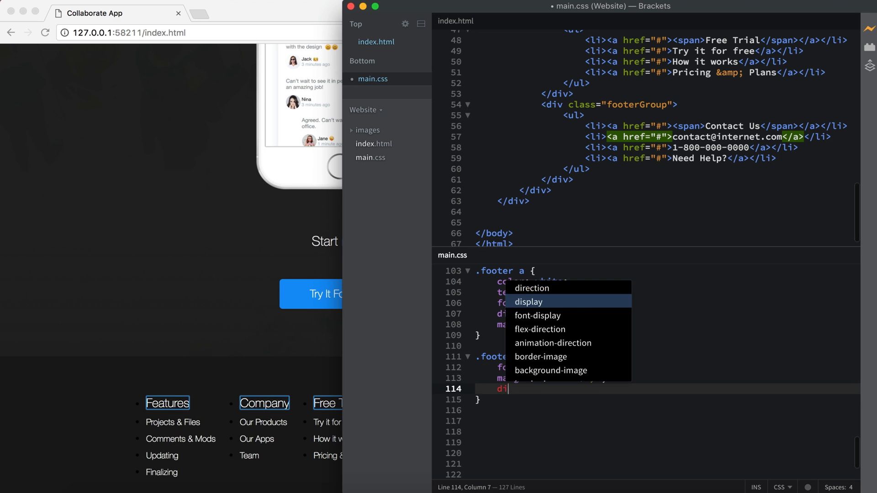
text(splay: block;)
key(super+ctrl+Up)
key(Down)
key(End)
key(Return)
key(Return)
Step: Give .footerGroup flex: 1 and remove bullets with .footerGroup ul list-style: none
text(.footerGroup {)
key(Return)
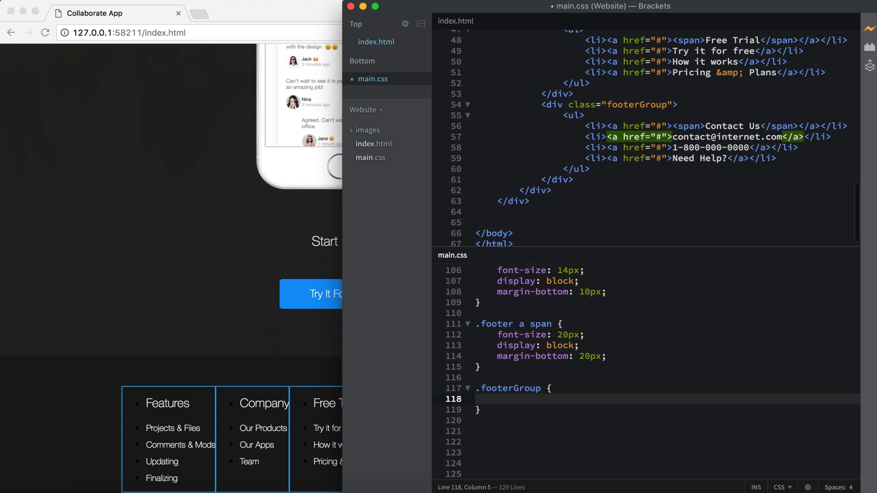
text(flex: 1;)
key(Down)
key(End)
key(Return)
text(.footerGroup ul {     lis)
key(Return)
text(none;)
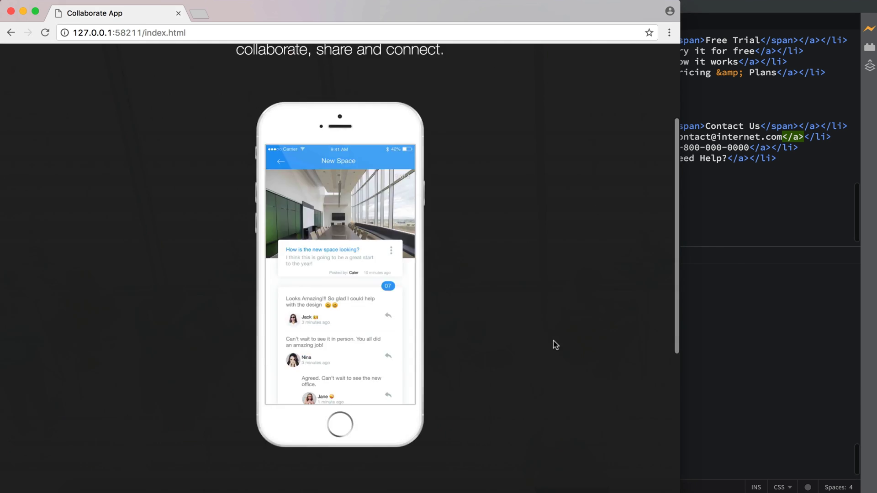
key(Up)
key(Up)
key(Up)
key(BackSpace)
key(Down)
key(Down)
key(Down)
key(Down)
Step: Replace a selected colour value with a hex code and review the styled footer
drag(534, 268, 567, 268)
text(#)
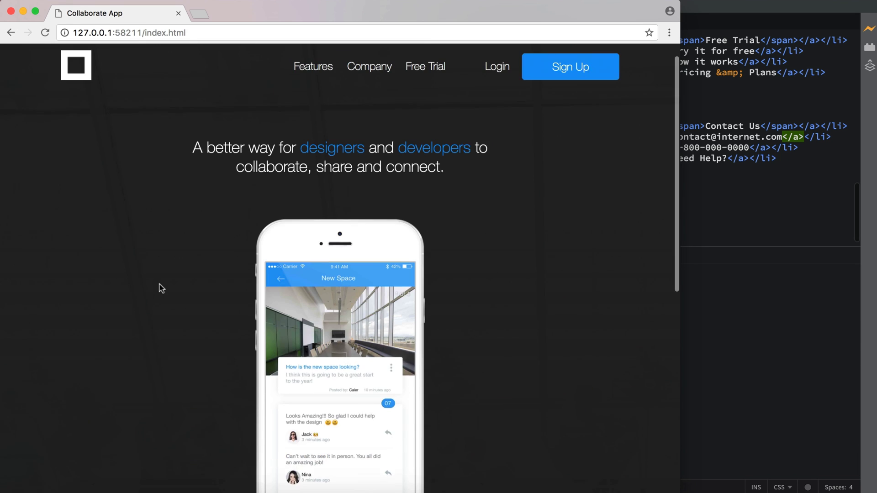
scroll(382, 188, down, 3)
scroll(383, 188, down, 6)
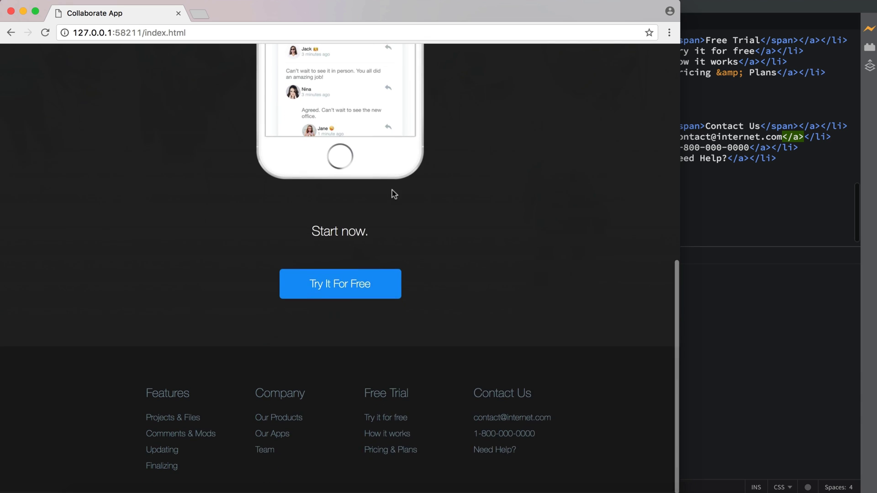
Step: Add a copyWrapper div containing an unordered list after the footer
click(580, 213)
text(<div class="copyWr)
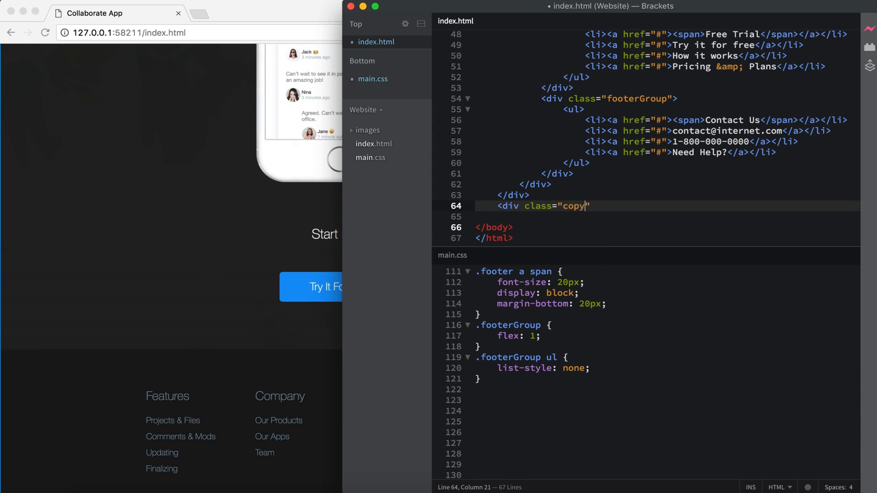
text(apper">)
key(Return)
key(Return)
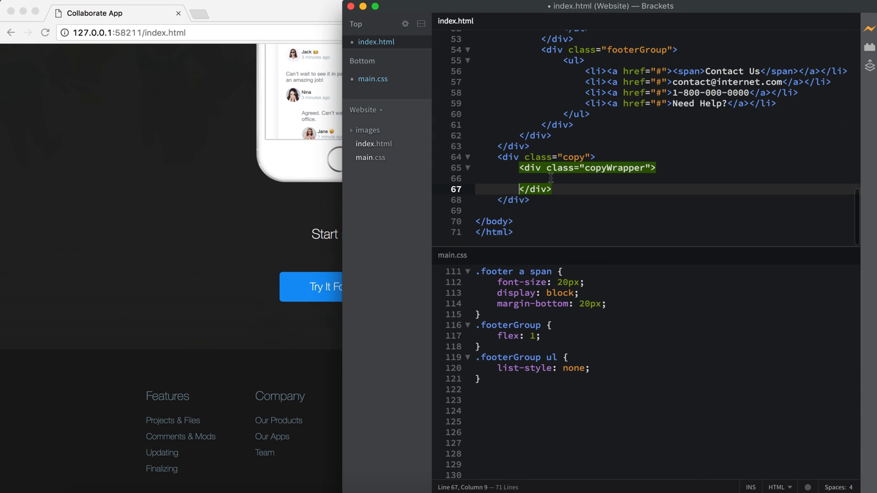
click(550, 177)
text(<ul>)
key(Return)
Step: Add list items for the logo image and the © 2017 Company Name Inc. paragraph
text(<li>)
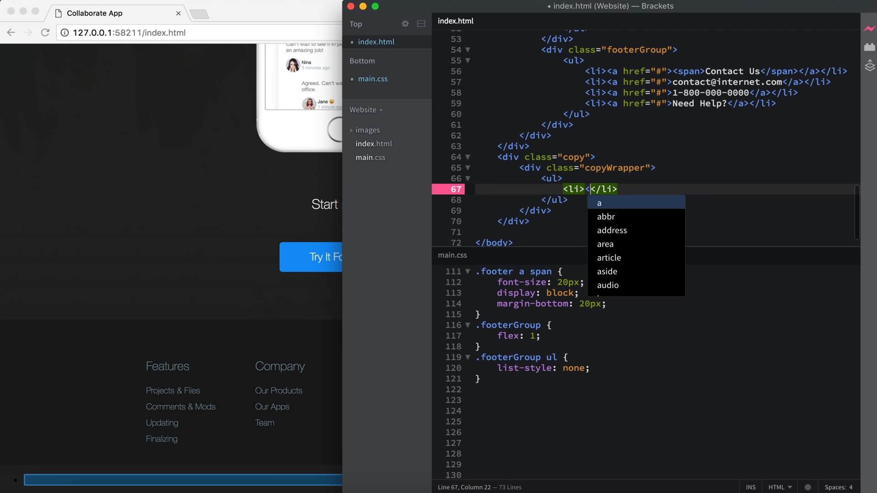
text(<img src="images/logo.png" alt="logo">)
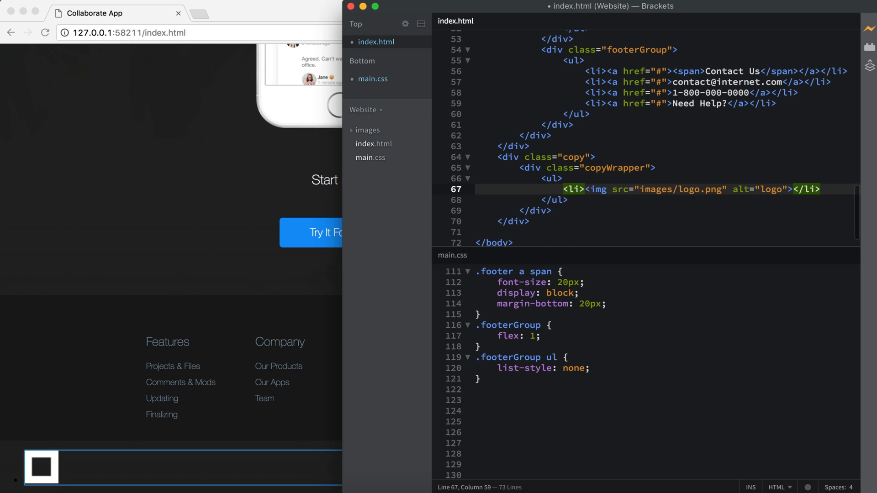
key(Return)
text(<li><p>&copy; 2017 Company Name Inc.</p></li>)
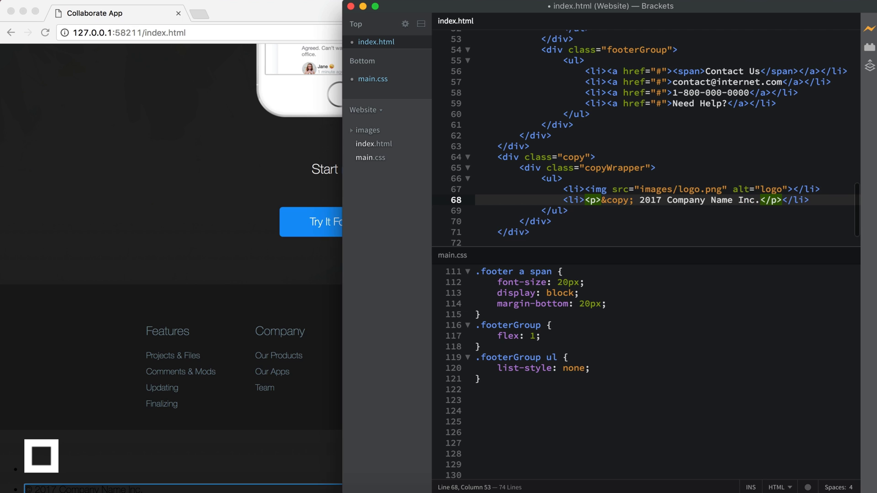
key(End)
key(Return)
Step: Add Privacy Policy and Terms link list items
text(<li>)
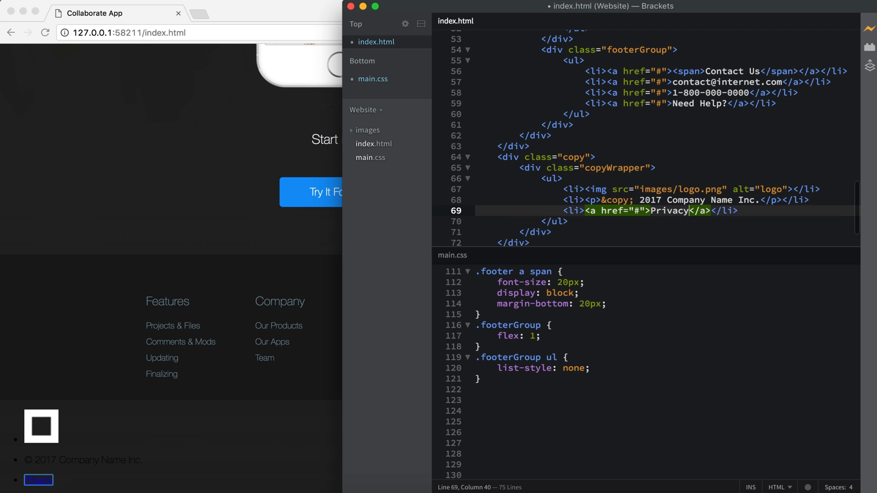
text( Policy)
key(End)
key(Return)
text(<li><a href=)
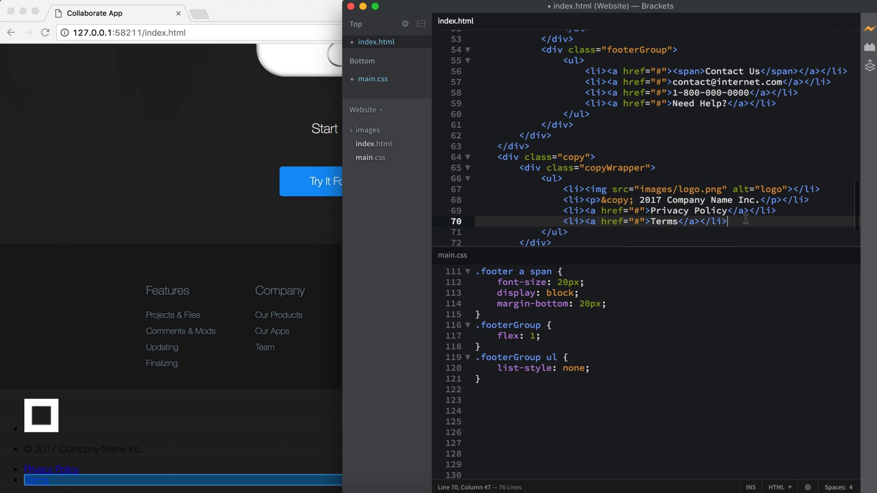
Step: Move the footer's closing tag below the copy block
click(533, 396)
click(533, 131)
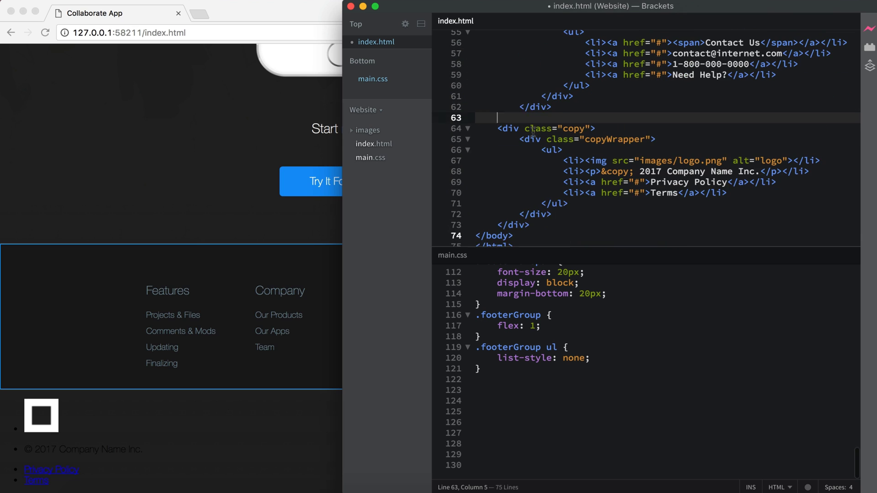
text(</div>)
Step: Add a .copyWrapper rule in main.css with margin 0 200px and height 90px
click(502, 379)
text(.copyWrapper {)
key(Return)
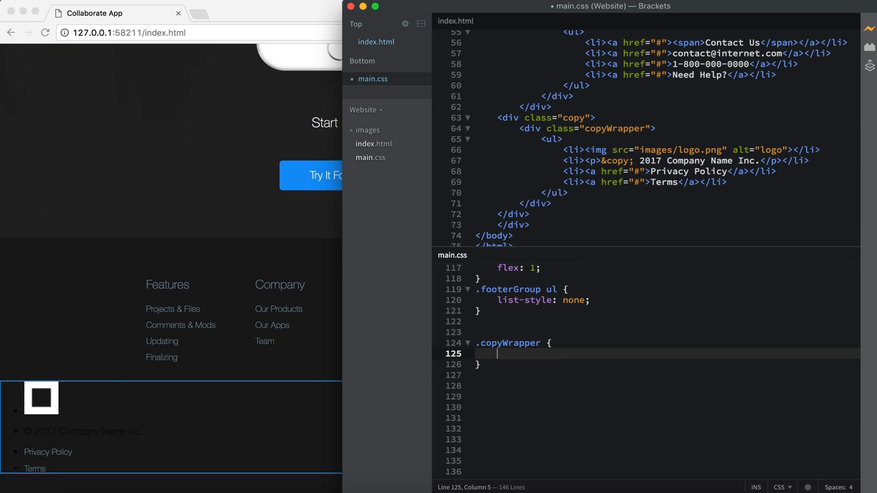
text(margin: 0 200px;)
key(Return)
text(height: 90px;)
key(Down)
key(End)
key(Return)
Step: Add a .copyWrapper ul rule using flex with items centred both ways
text(.copyWrapper ul {)
key(Return)
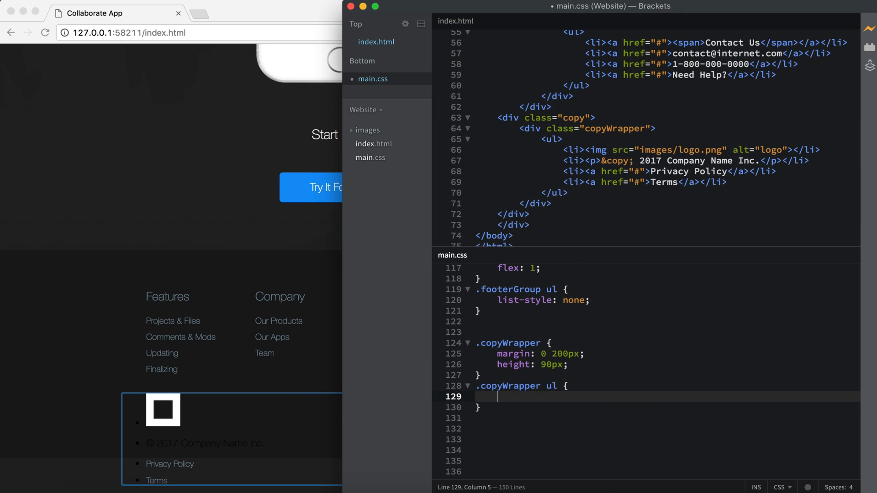
text(display: flex;)
key(Return)
text(align-items: center;)
key(Return)
text(justify-content: center;)
key(Down)
key(End)
Step: Start a .copyWrapper li rule with colour #788D98 and flex: 1
key(Return)
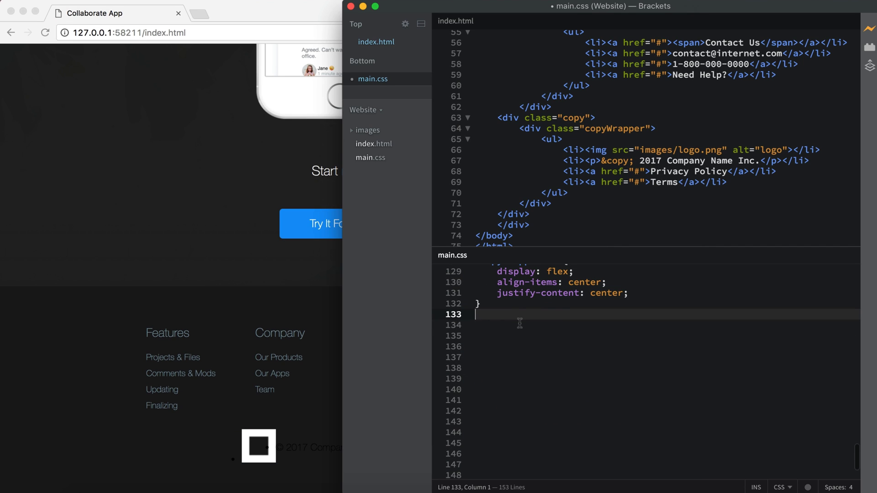
text(pper li {)
key(Return)
text(color)
key(Return)
text(#788D98;)
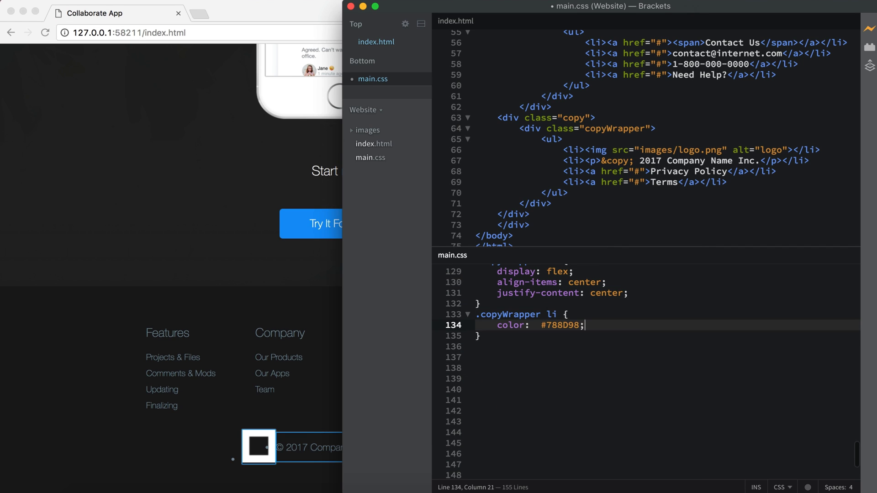
key(Return)
text(flex: 1;)
key(Return)
Step: Give the list items no bullets, 14px font and 20px top margin, then save
text(list-style: none;)
key(Return)
text(font)
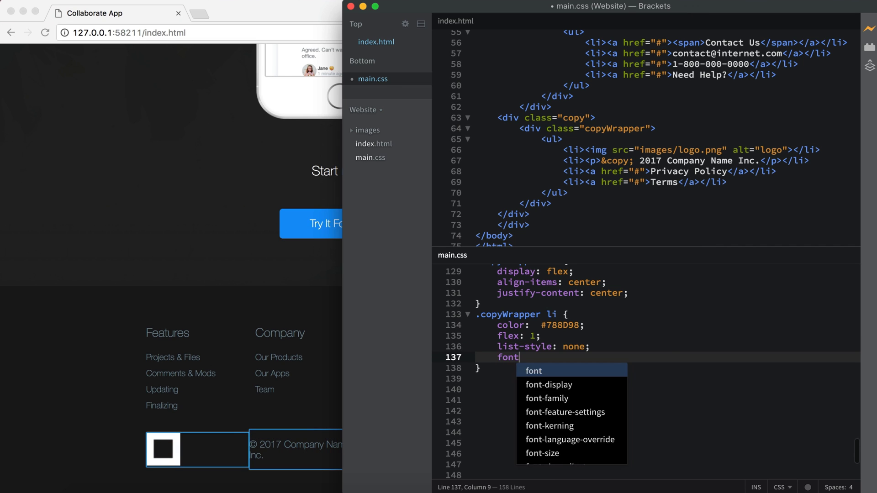
text(-size: 14px;)
key(Return)
text(margin-top: 20px;)
click(278, 364)
click(678, 405)
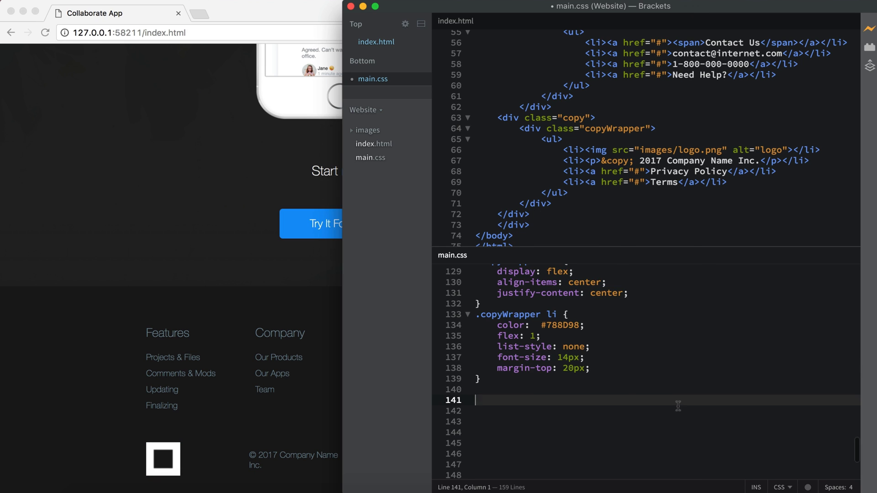
key(super+s)
Step: Right-align the link text and add a first-child rule with flex: 0.5
scroll(515, 369, down, 3)
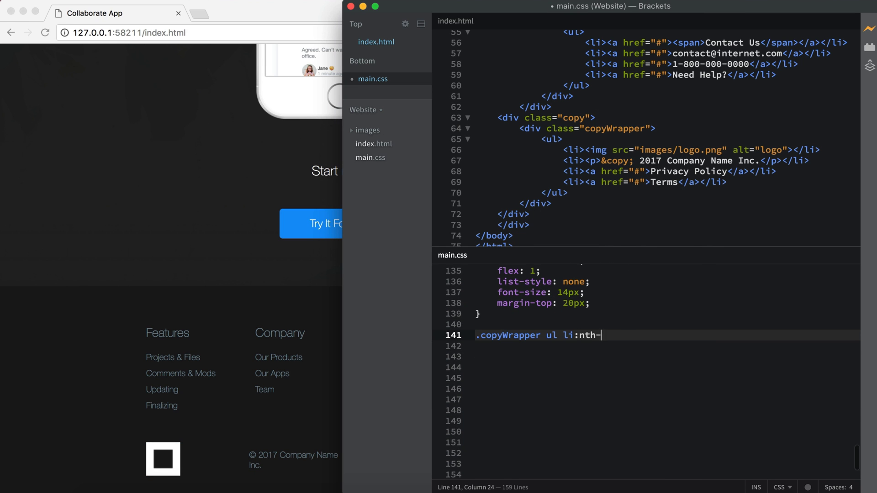
text(text-align: right;)
key(Return)
text(padding: 0 60px)
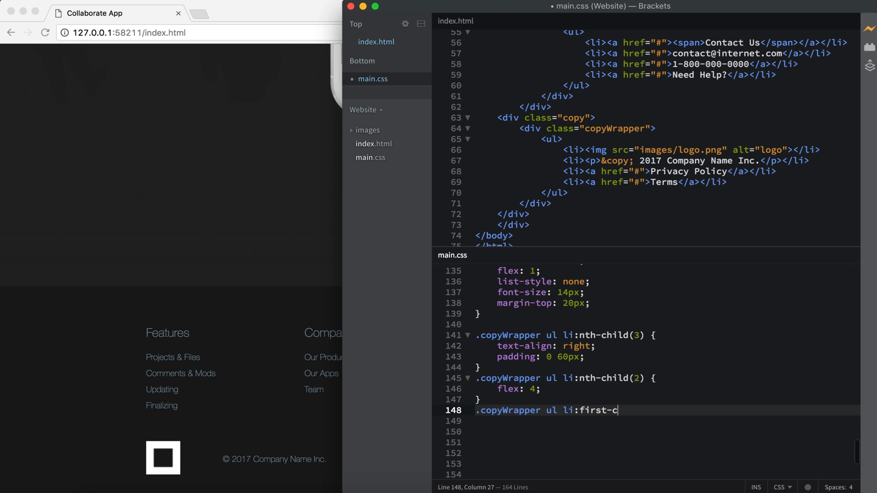
text(hild {)
key(Return)
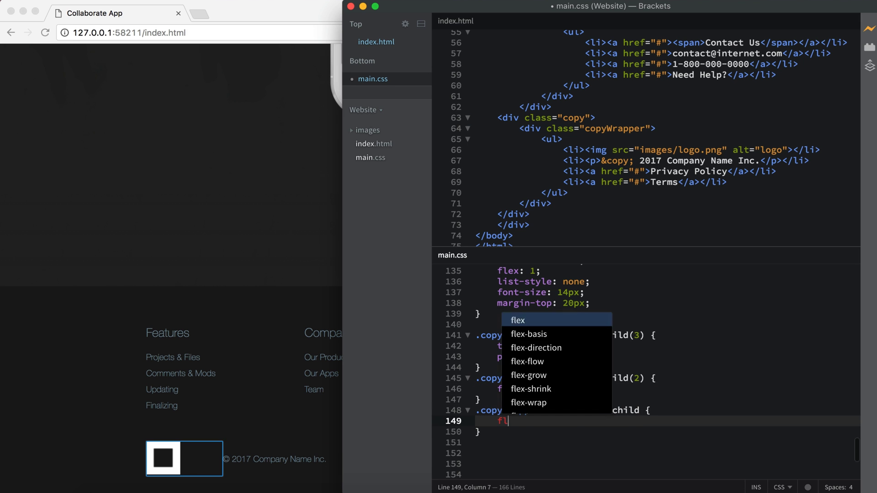
text(flex: 0.5;)
click(536, 443)
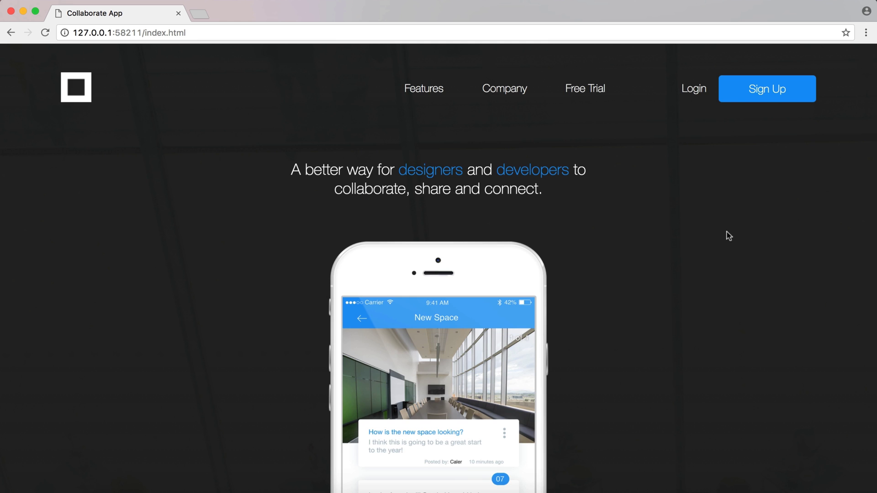
scroll(704, 217, down, 1)
scroll(704, 217, down, 2)
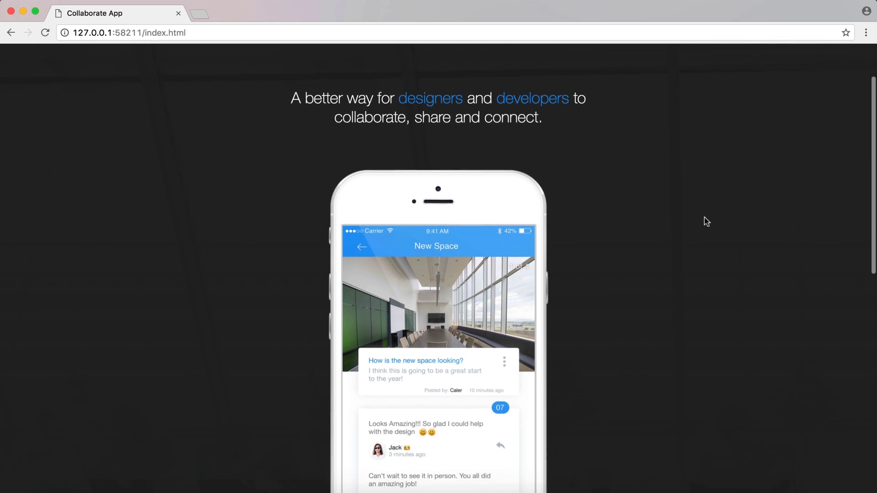
scroll(705, 217, down, 2)
scroll(704, 218, down, 2)
scroll(704, 217, down, 2)
scroll(704, 217, down, 2)
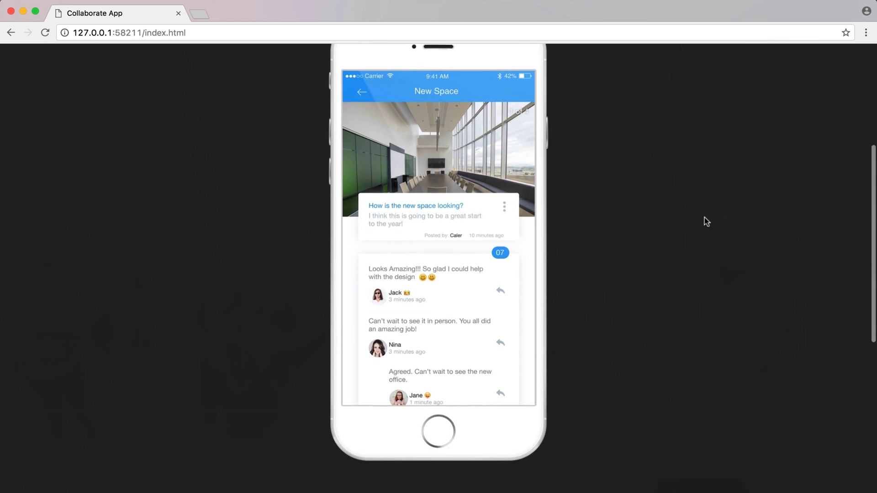
scroll(704, 217, down, 2)
scroll(703, 217, down, 2)
scroll(704, 218, down, 2)
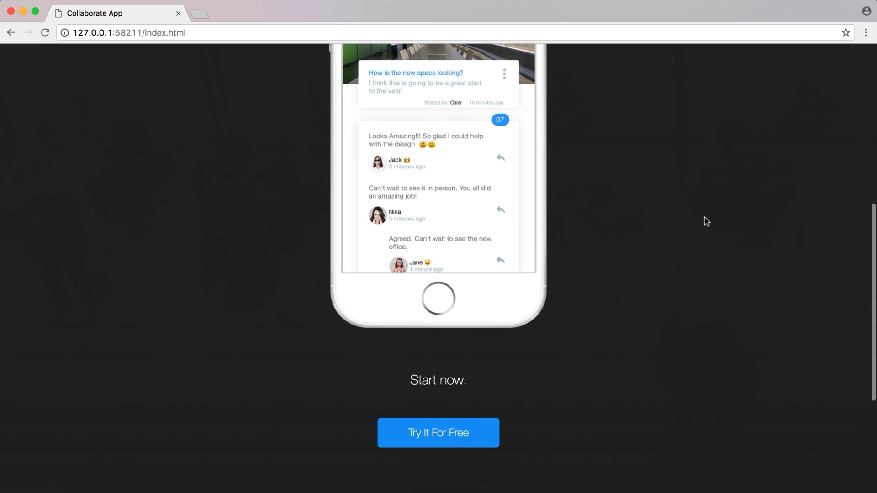
scroll(704, 217, down, 2)
scroll(704, 217, down, 2)
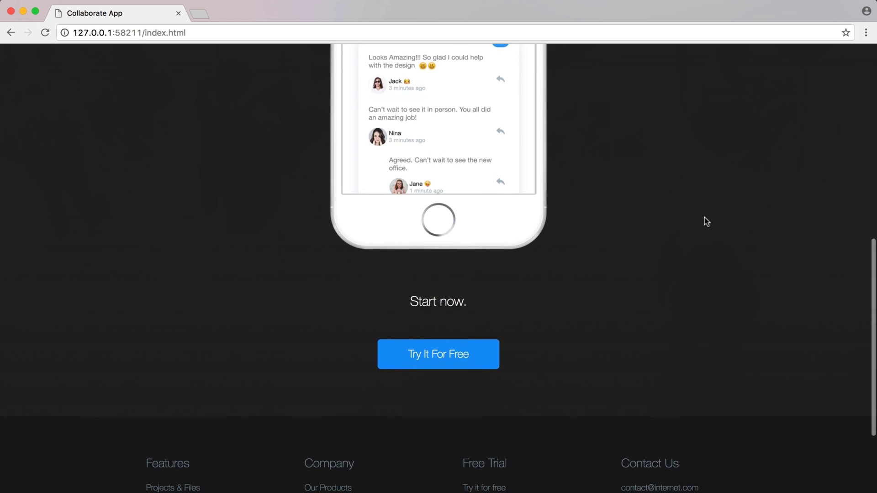
scroll(704, 218, down, 2)
scroll(704, 218, down, 2)
scroll(704, 221, down, 2)
scroll(704, 221, down, 1)
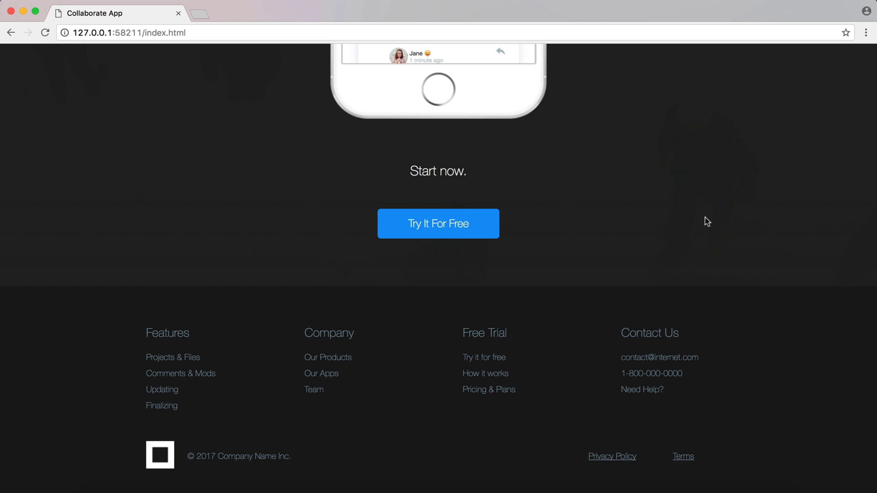
scroll(706, 221, up, 5)
scroll(707, 221, up, 3)
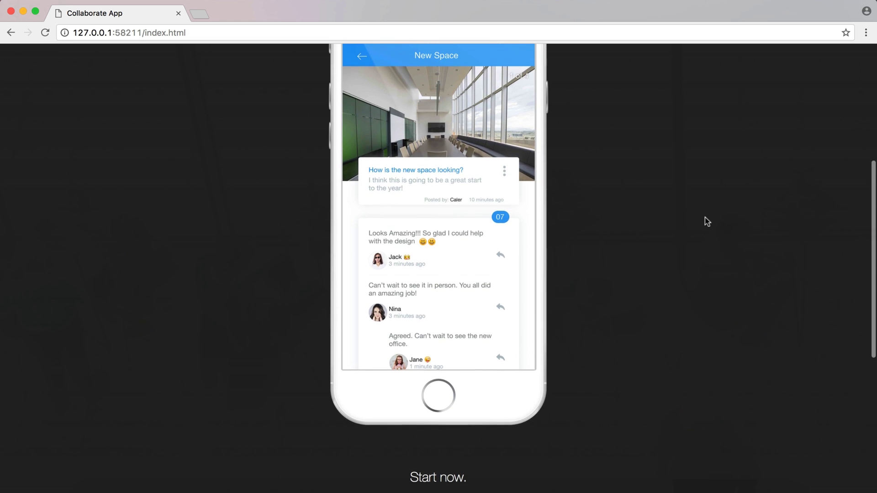
scroll(707, 221, up, 2)
scroll(706, 221, up, 3)
scroll(707, 221, up, 1)
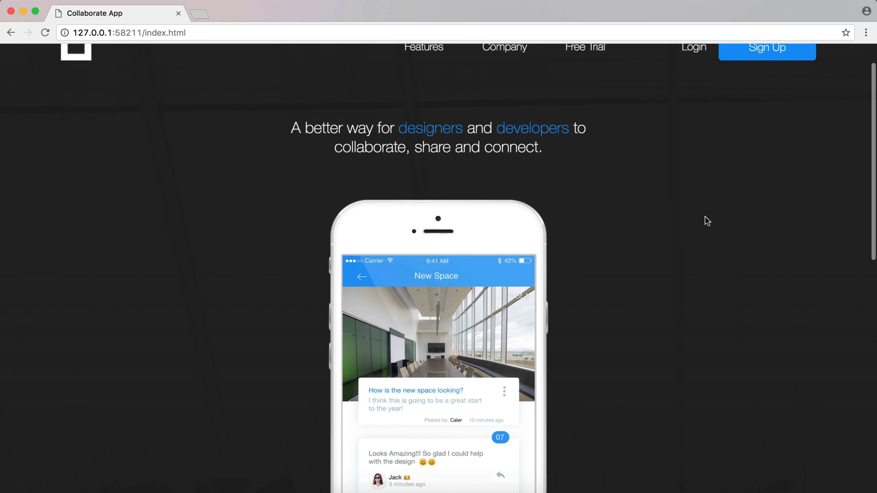
scroll(706, 221, up, 1)
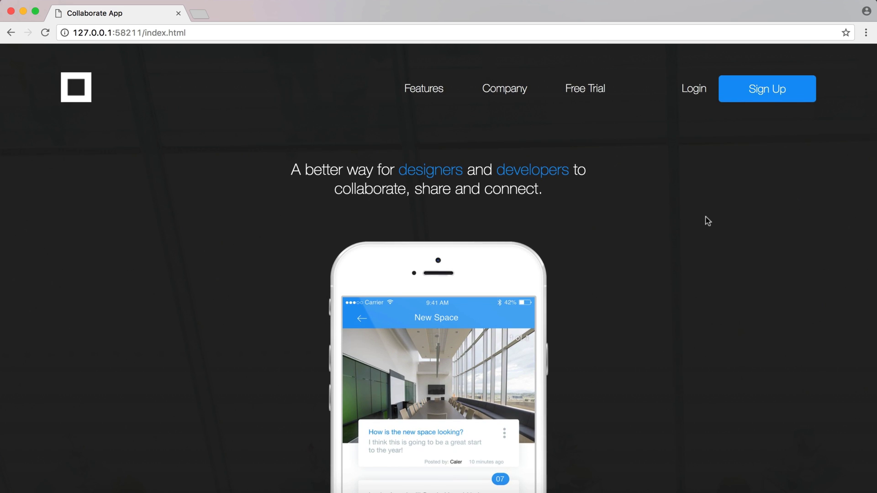